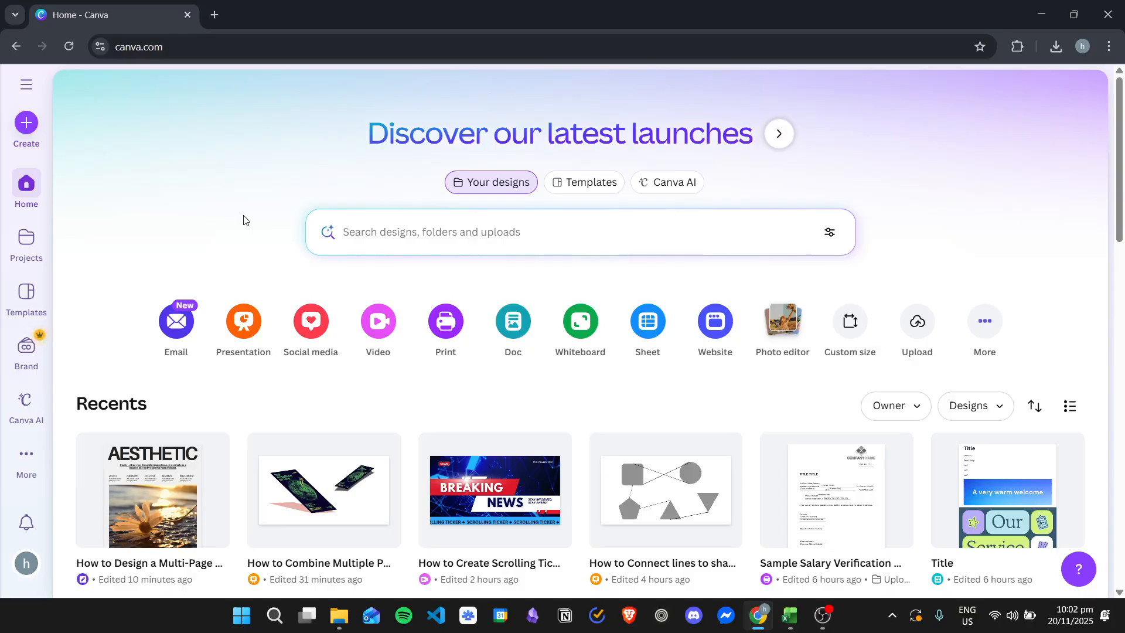
Step: Open the full list of design types and search it in turn for wall art, poster and print
left_click(999, 326)
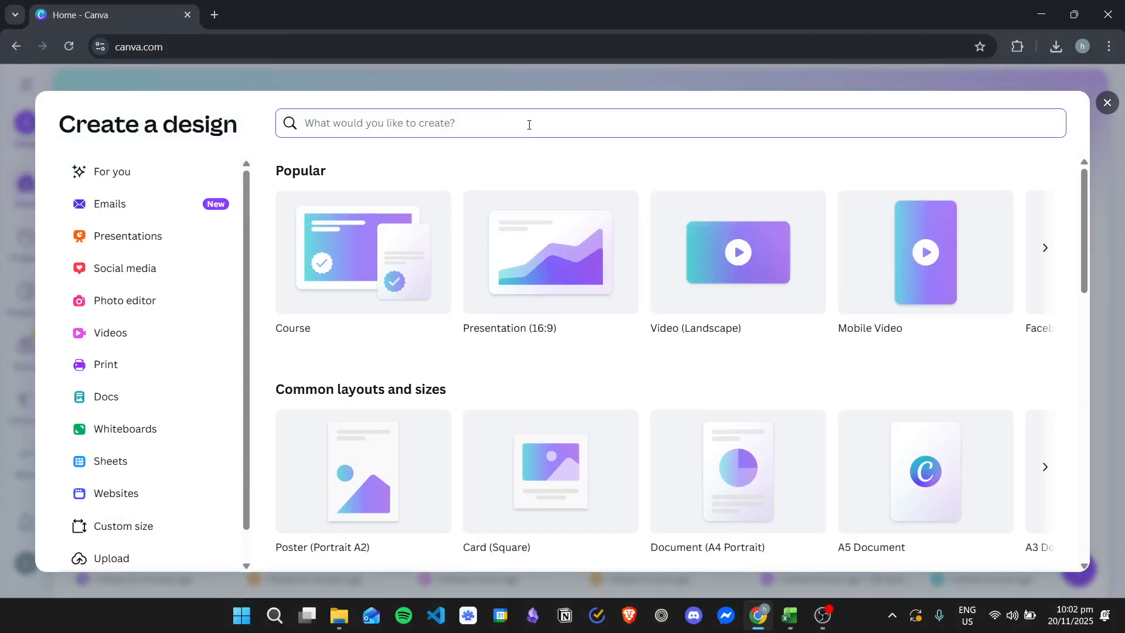
type("wall art")
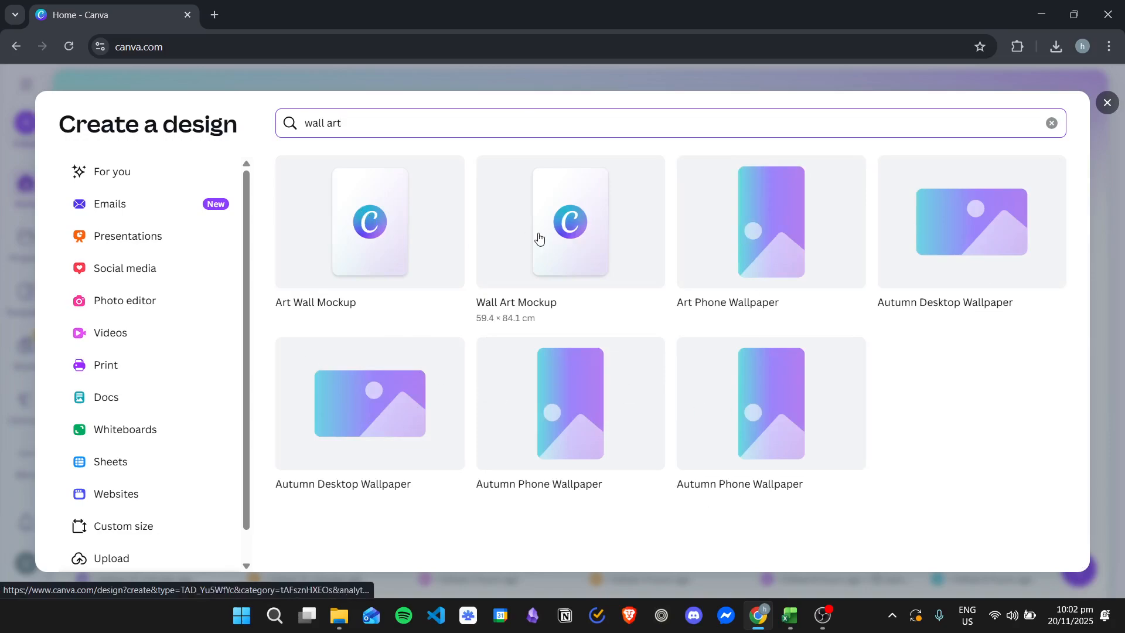
left_click(448, 124)
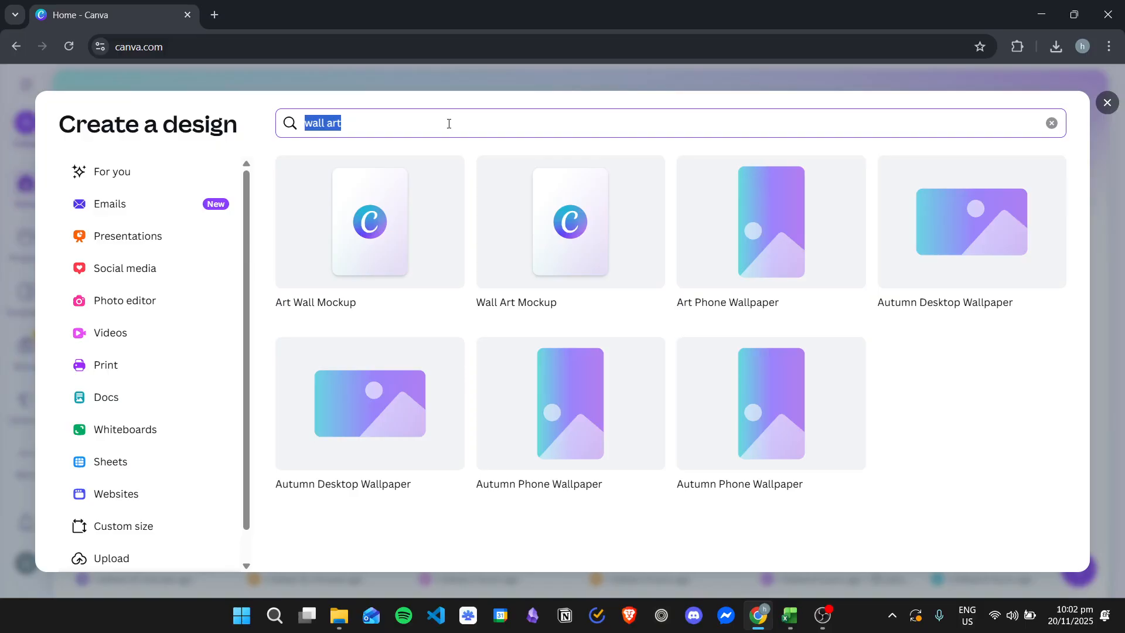
type("poster")
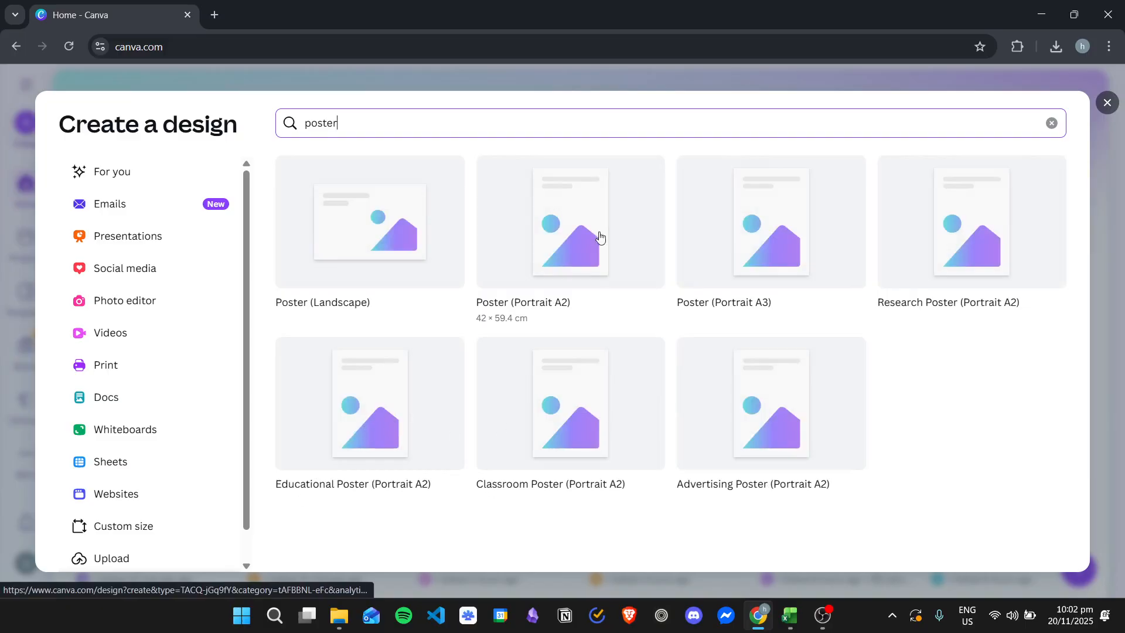
triple_click(503, 110)
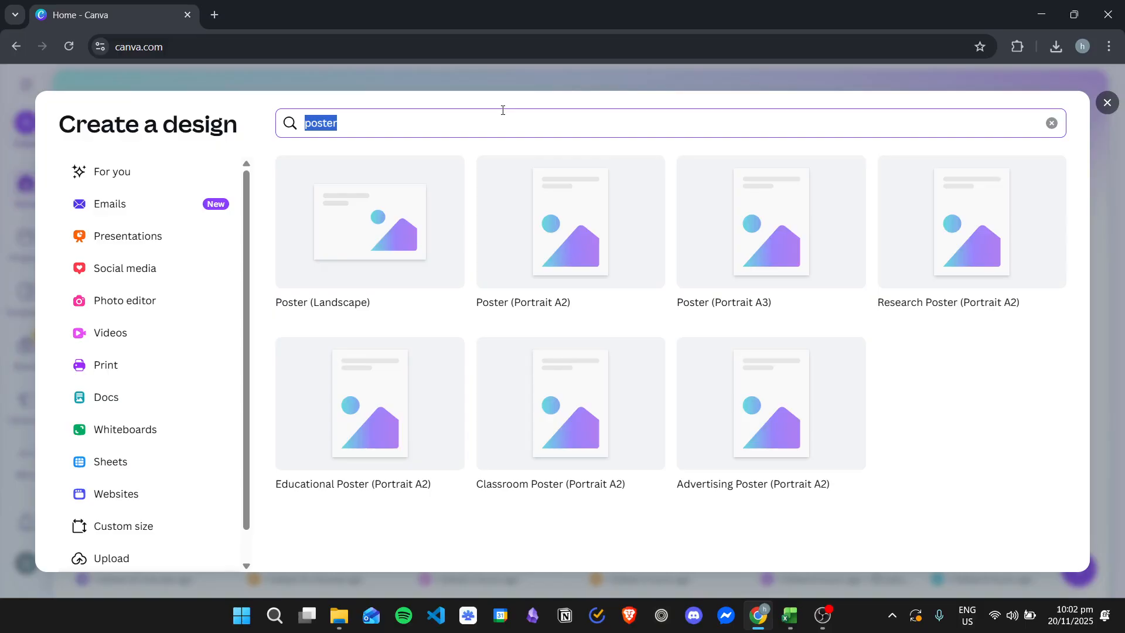
type("print")
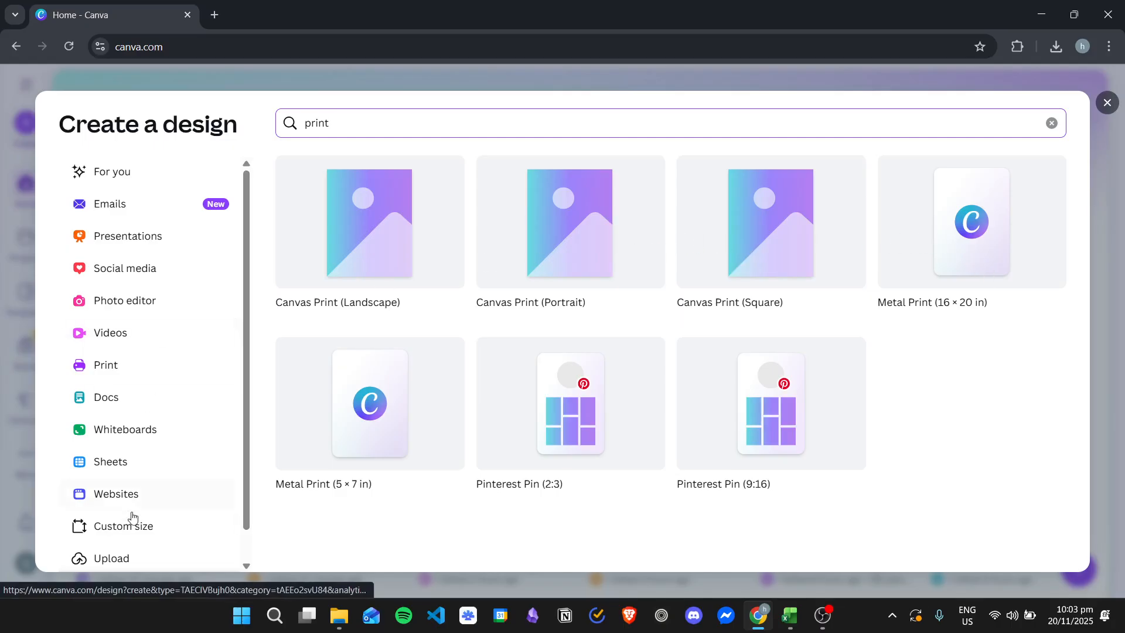
Step: Fill in a custom design size of 10 × 20 inches and dismiss the dialog without creating the design
left_click(150, 526)
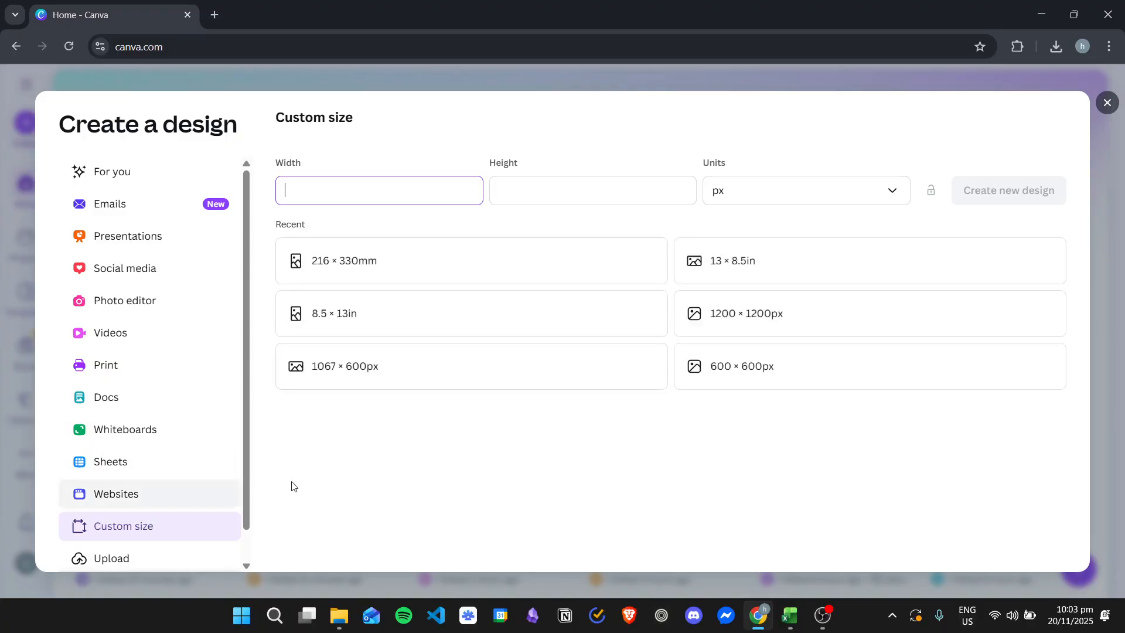
left_click(722, 192)
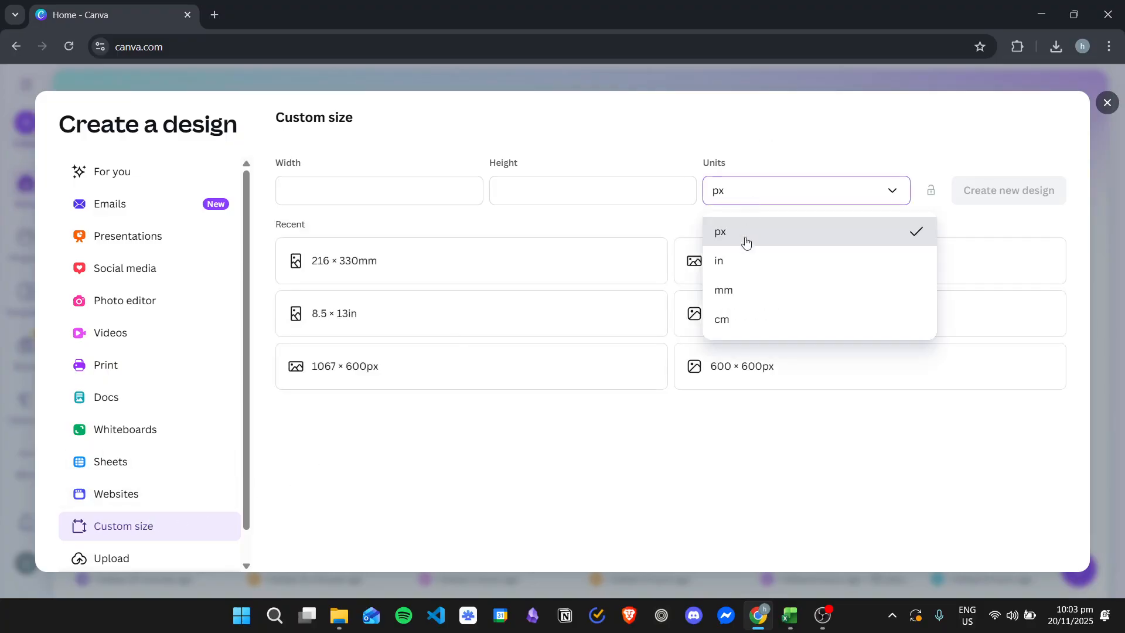
left_click(741, 268)
left_click(760, 191)
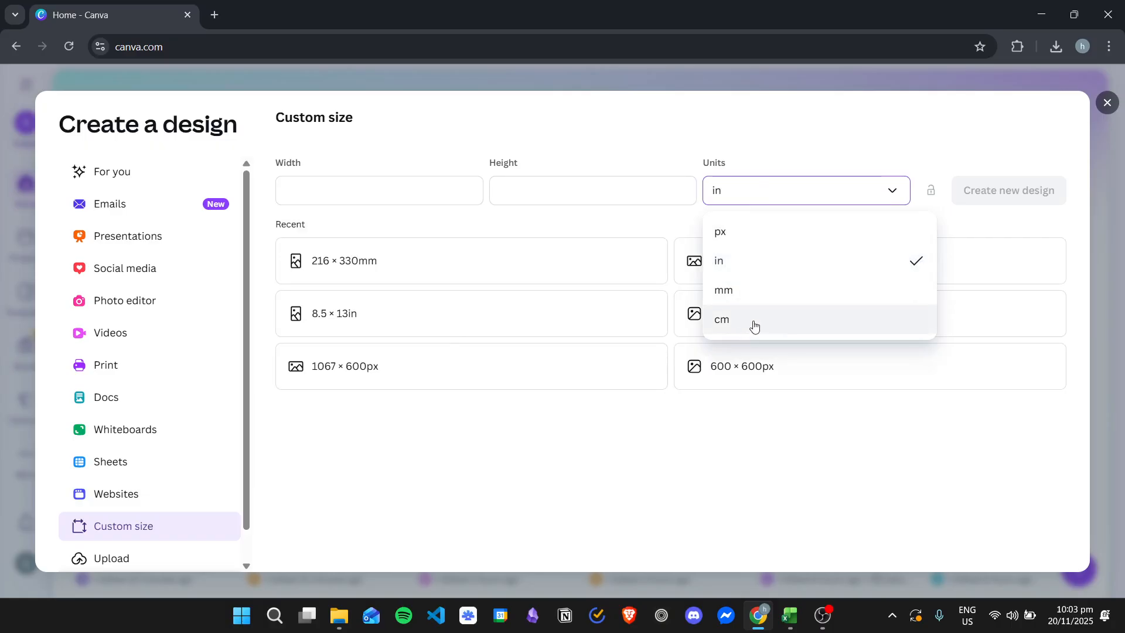
left_click(419, 193)
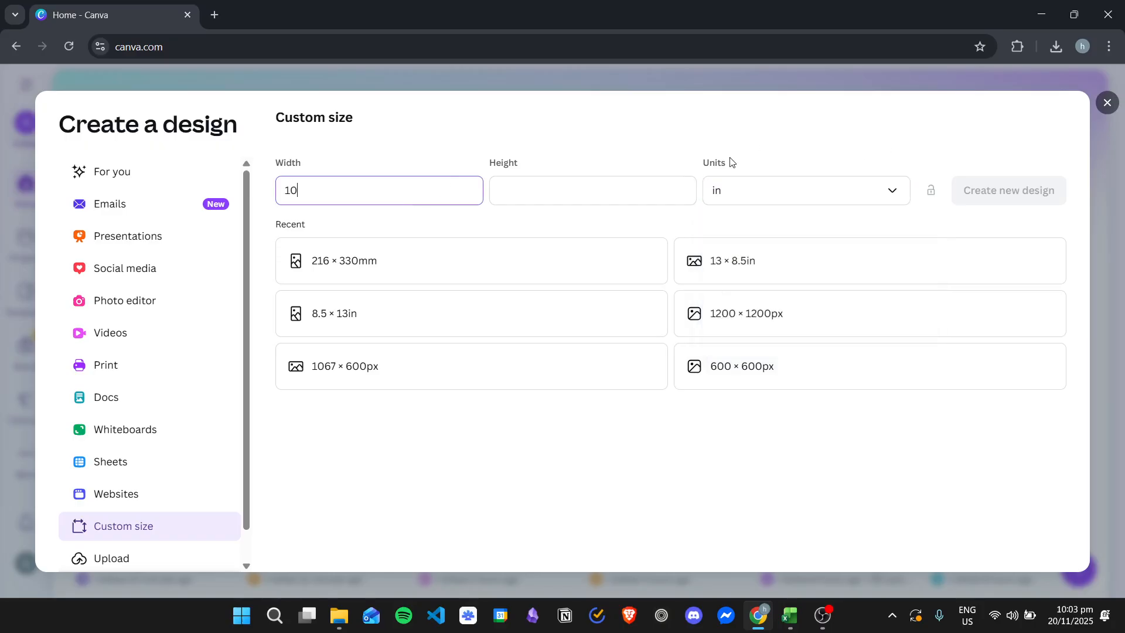
left_click(618, 189)
type("20")
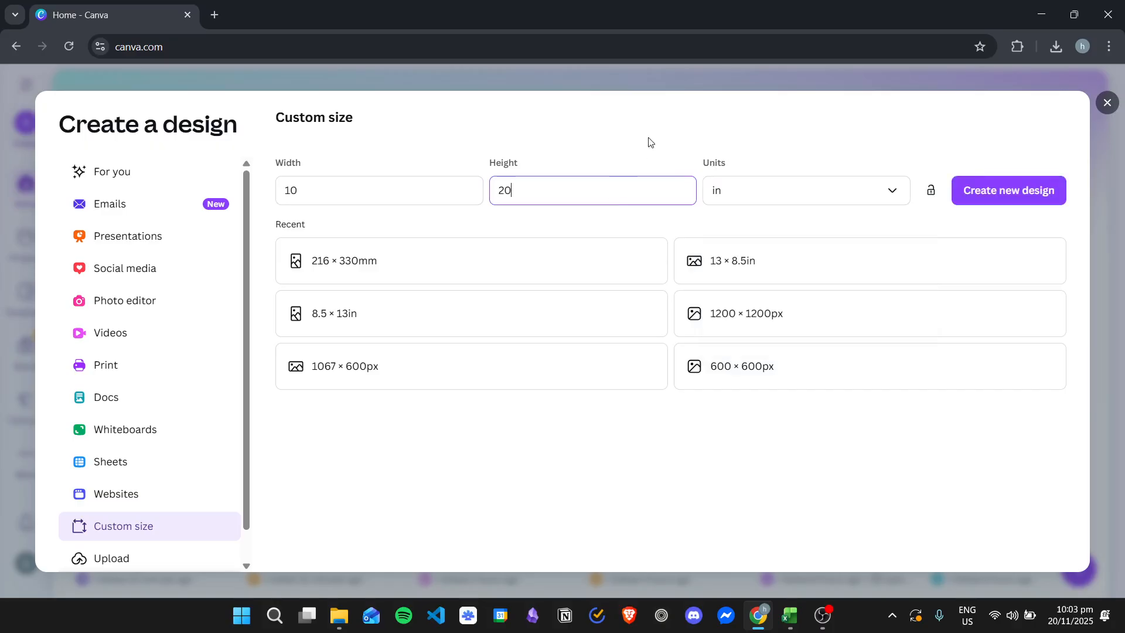
left_click(604, 140)
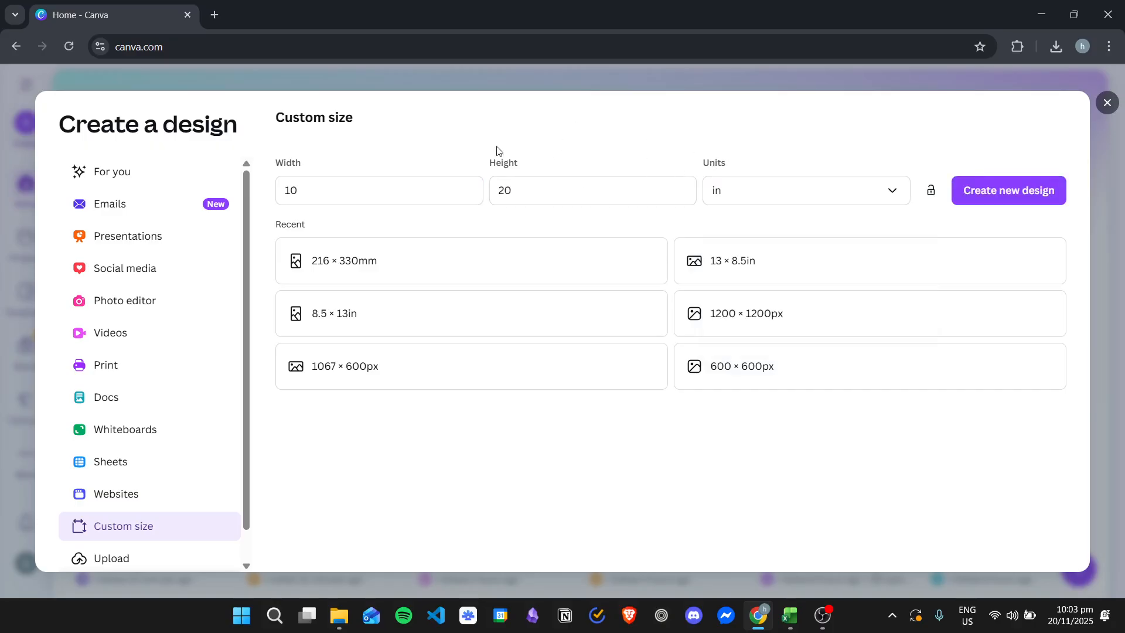
left_click(1108, 104)
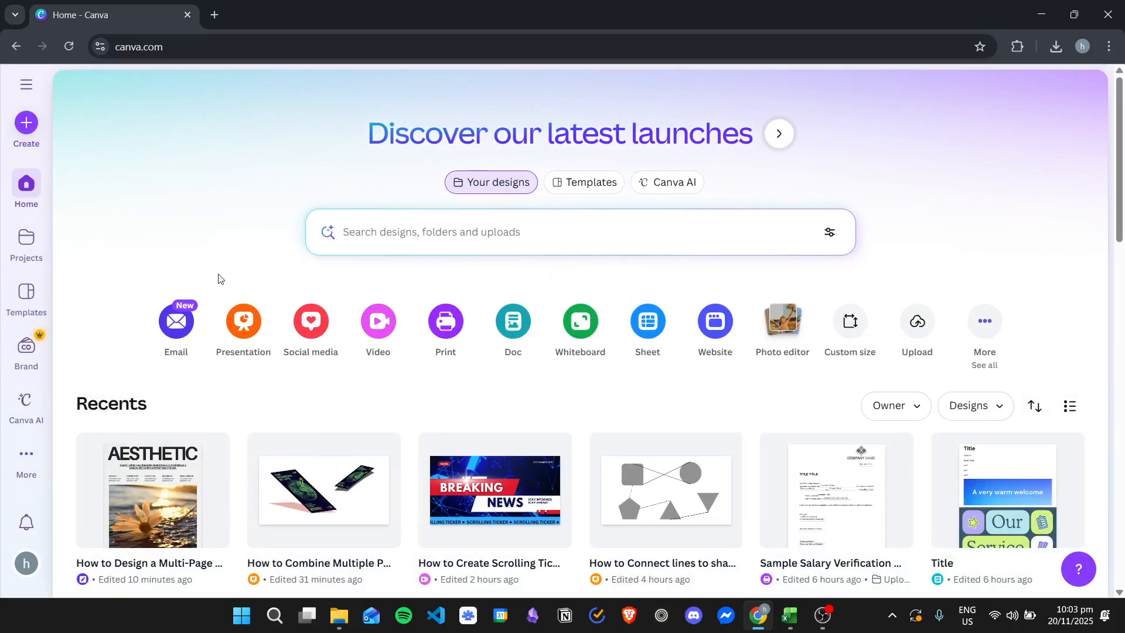
Step: Search the template library for "wall art" and browse the matching templates
left_click(26, 296)
left_click(381, 244)
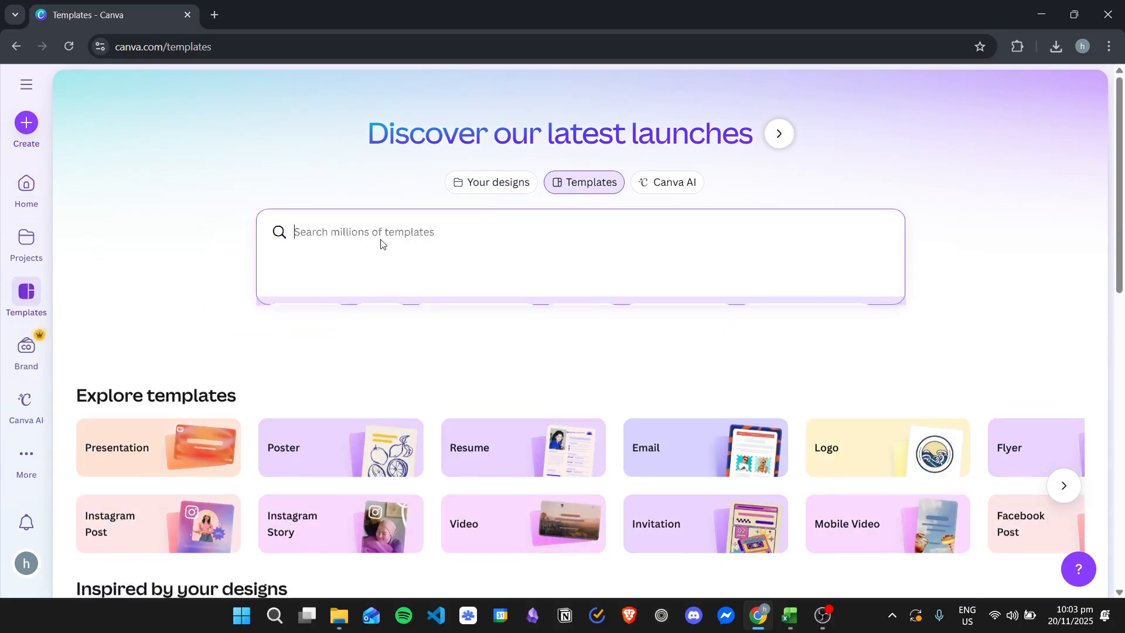
type("wal")
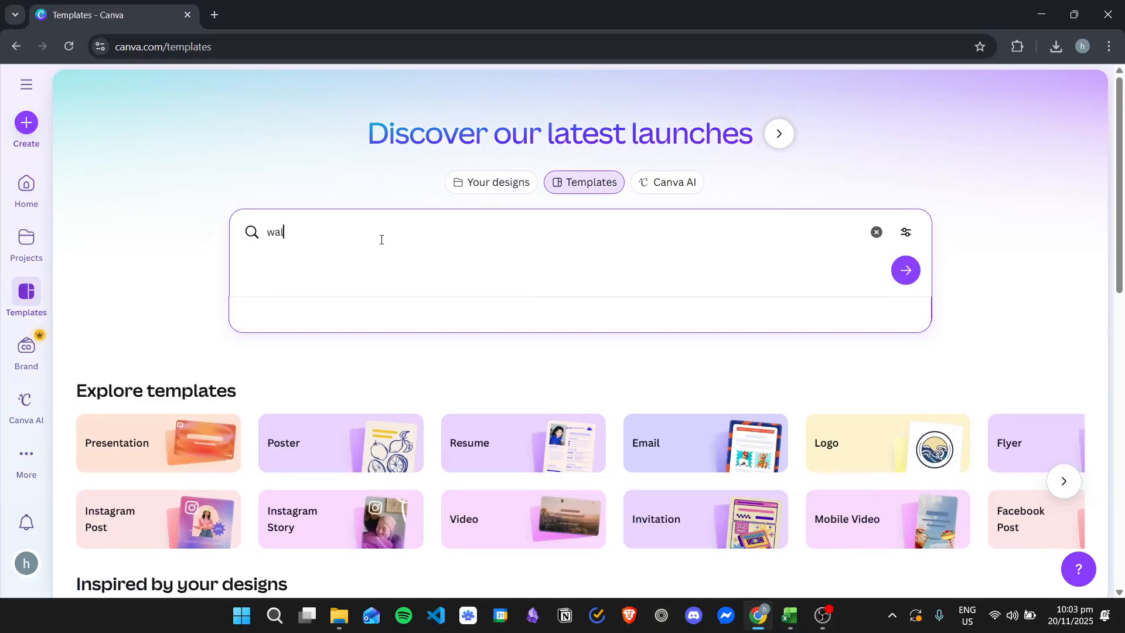
type("l art")
key("Return")
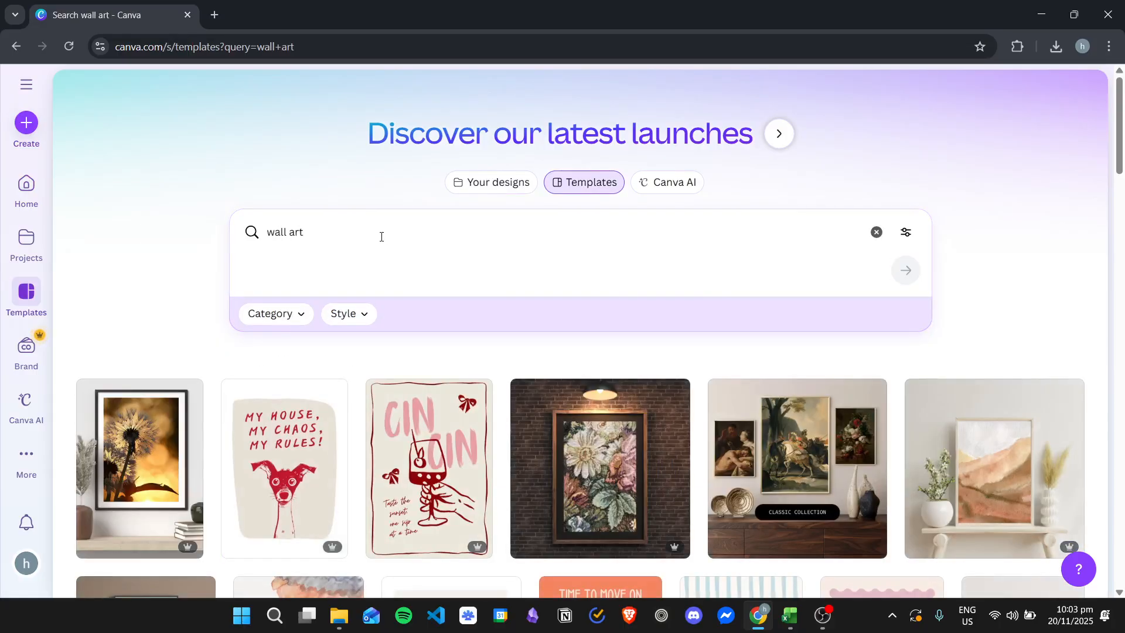
scroll(380, 236, "down", 4)
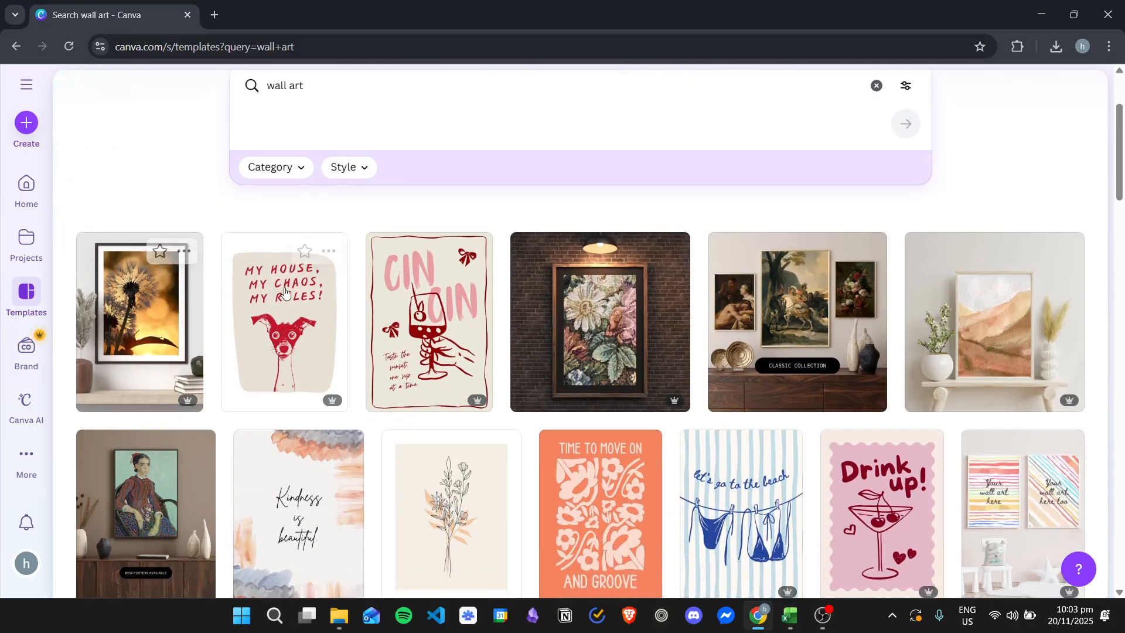
scroll(290, 302, "down", 1)
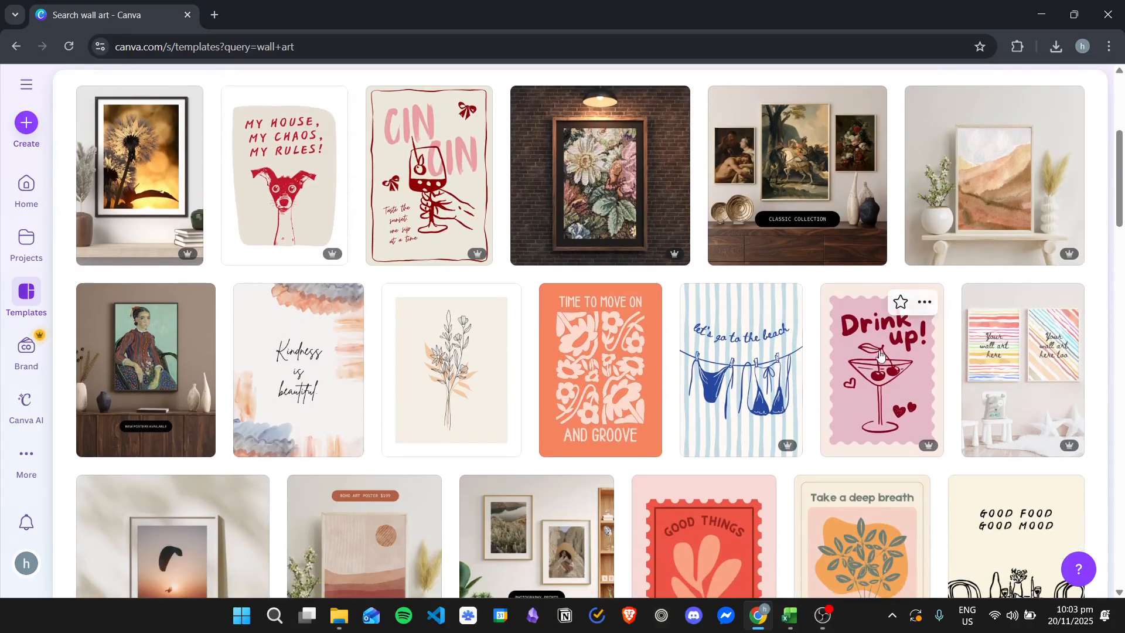
scroll(777, 347, "down", 1)
scroll(777, 347, "down", 4)
scroll(403, 272, "up", 9)
Step: Replace the template search term with "poster" and run the search
left_click(313, 238)
triple_click(313, 238)
type("po")
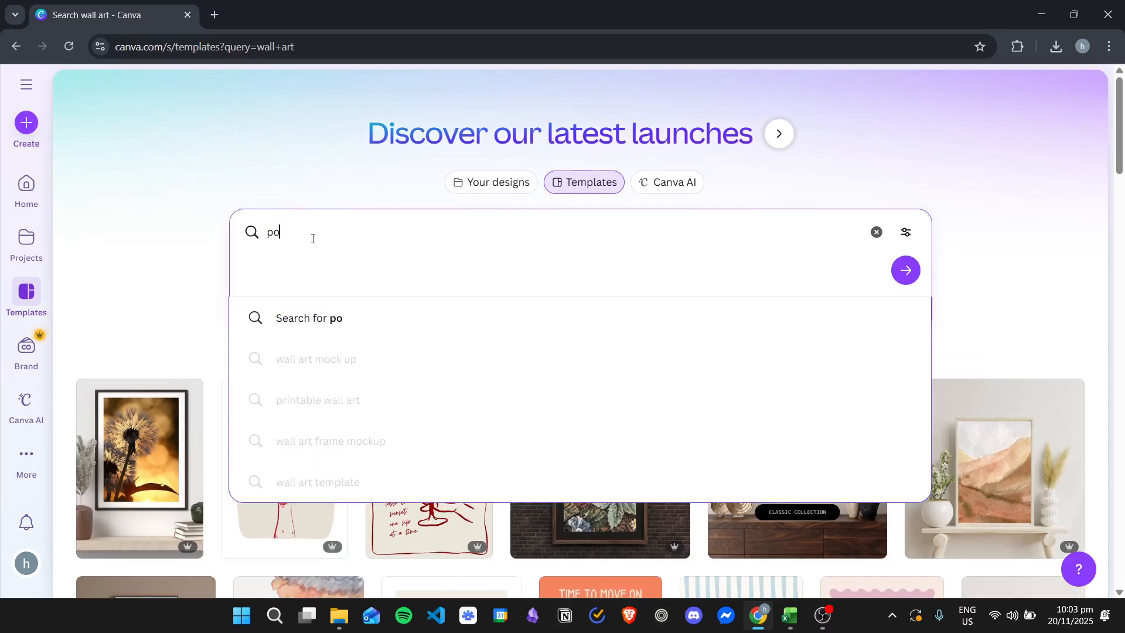
type("str")
key("BackSpace")
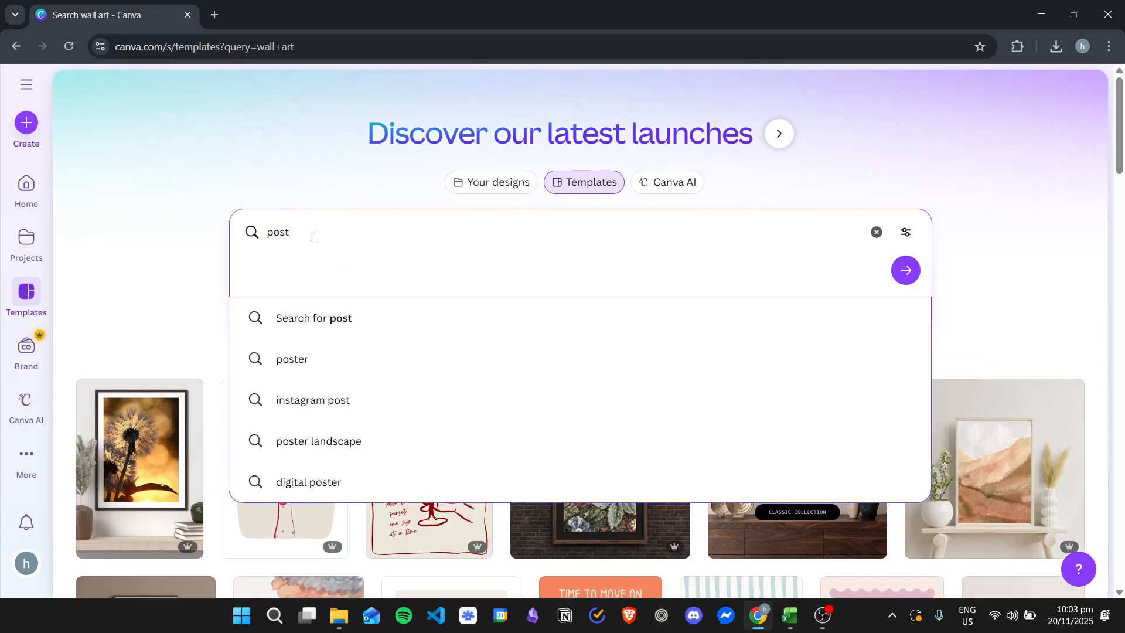
type("er")
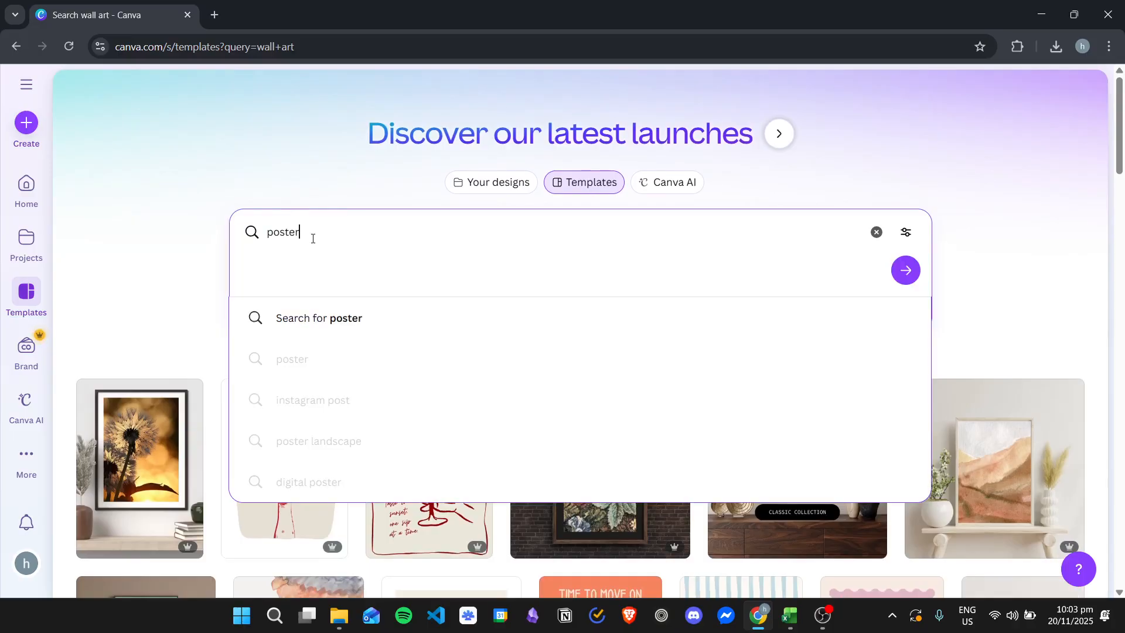
key("Return")
Step: Browse the poster templates to examine the available styles and layouts
scroll(400, 260, "down", 3)
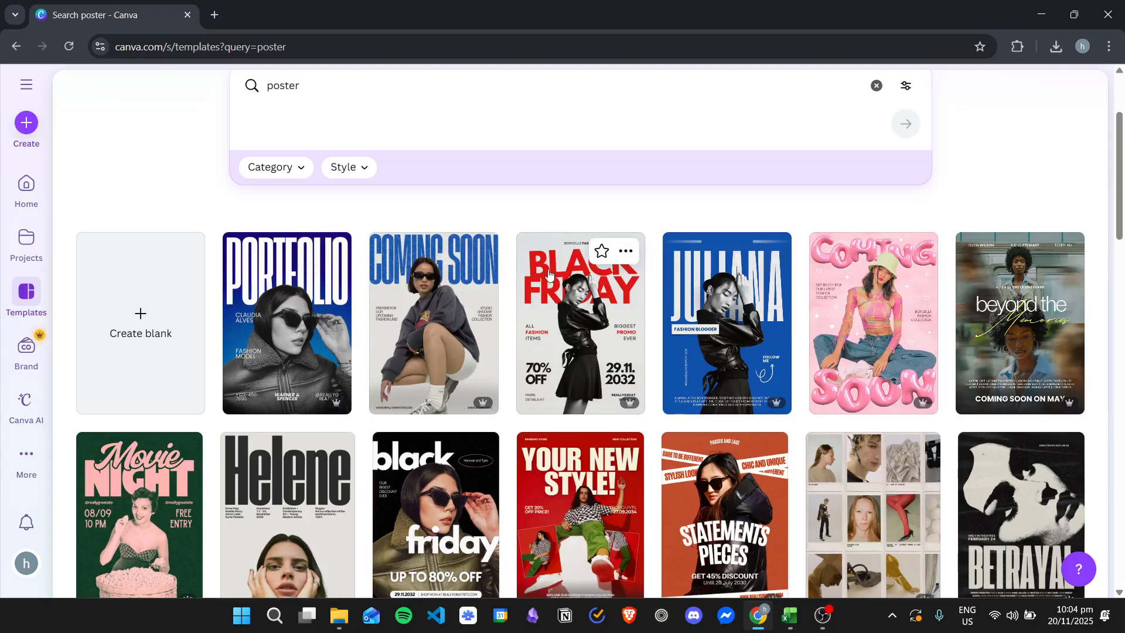
scroll(552, 318, "down", 1)
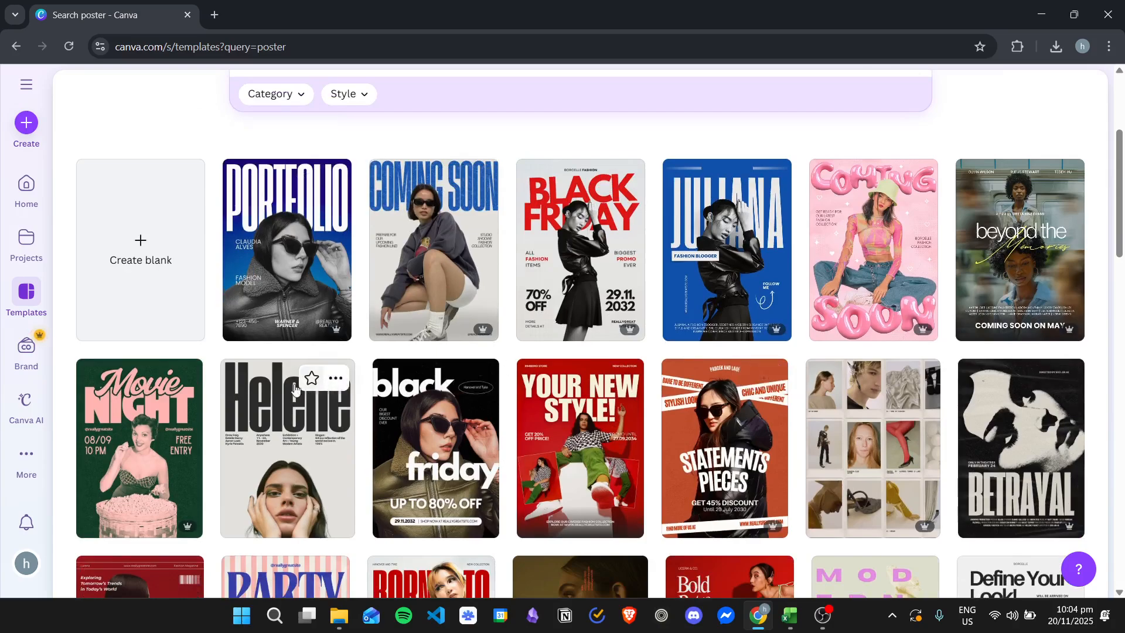
scroll(346, 352, "down", 1)
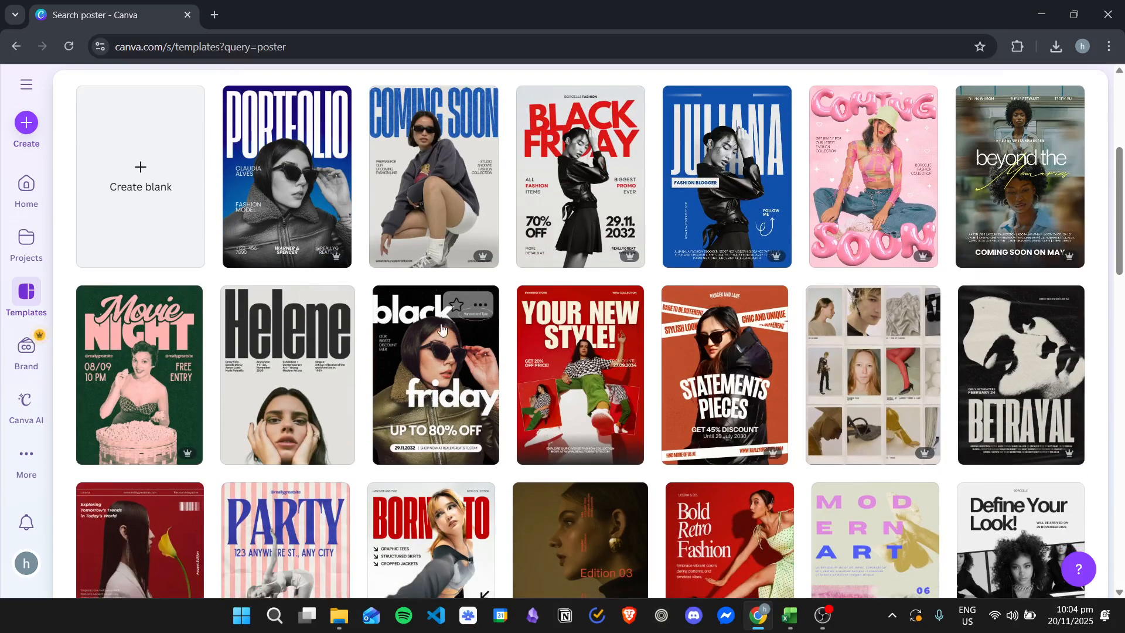
scroll(469, 329, "down", 1)
scroll(722, 361, "down", 1)
scroll(721, 361, "down", 2)
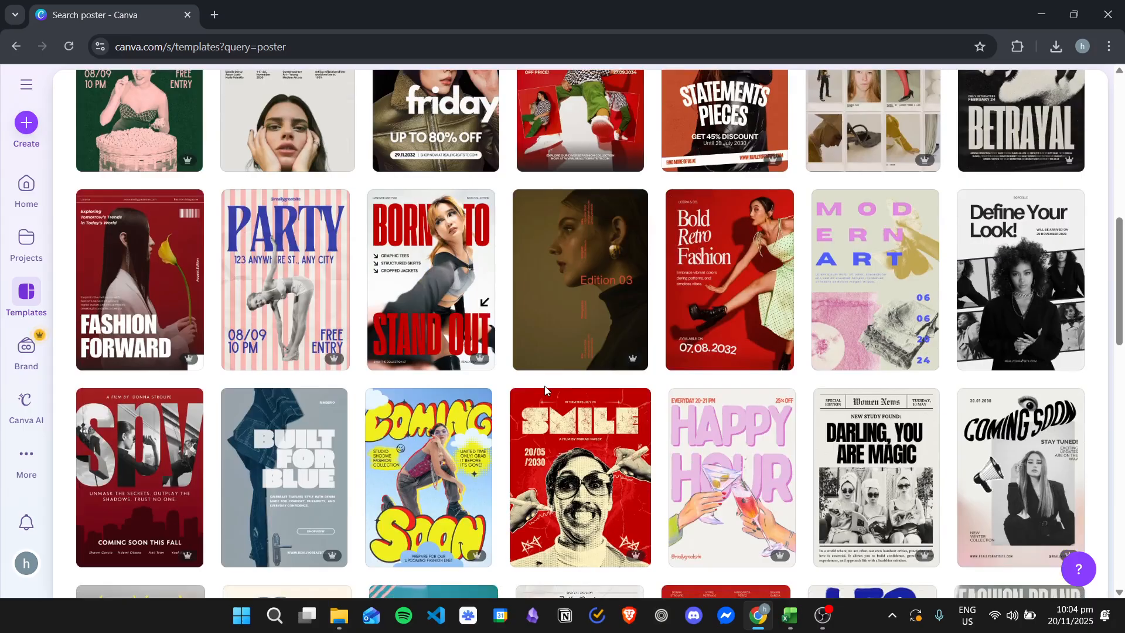
scroll(545, 389, "down", 3)
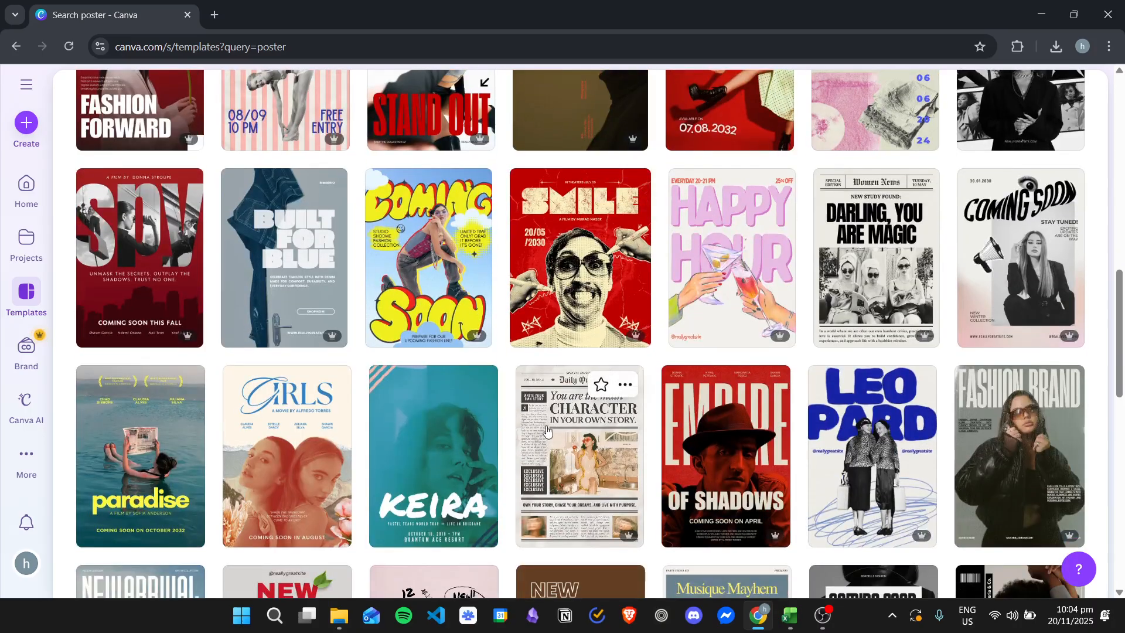
scroll(577, 416, "up", 2)
scroll(577, 416, "up", 9)
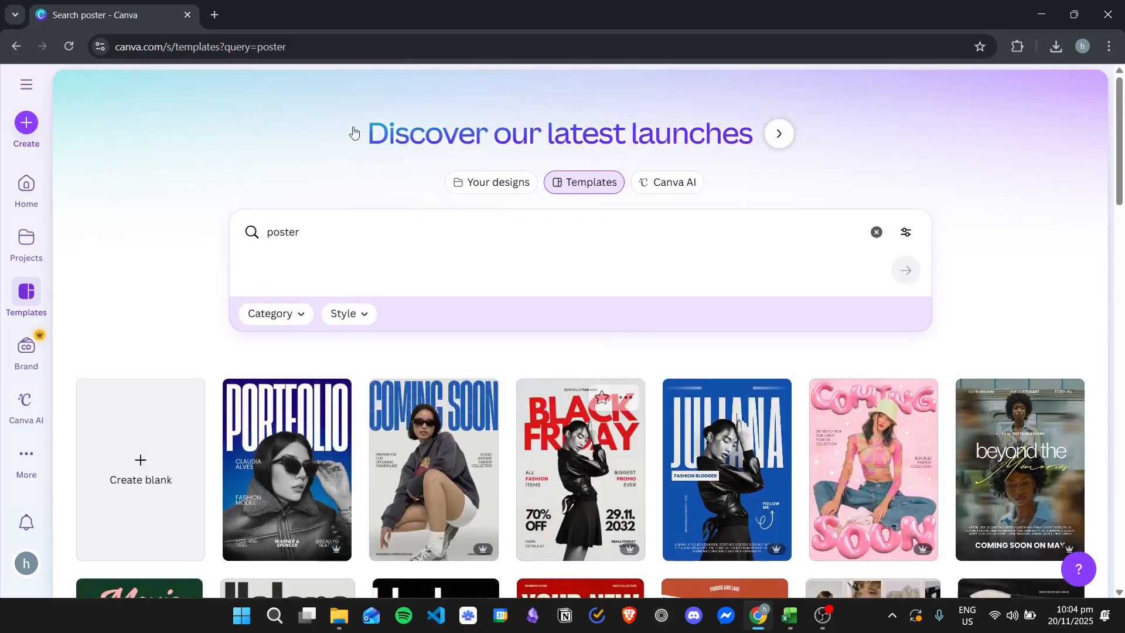
Step: Clear the search term from the template search while keeping the poster templates listed
left_click(440, 234)
key("ctrl+a")
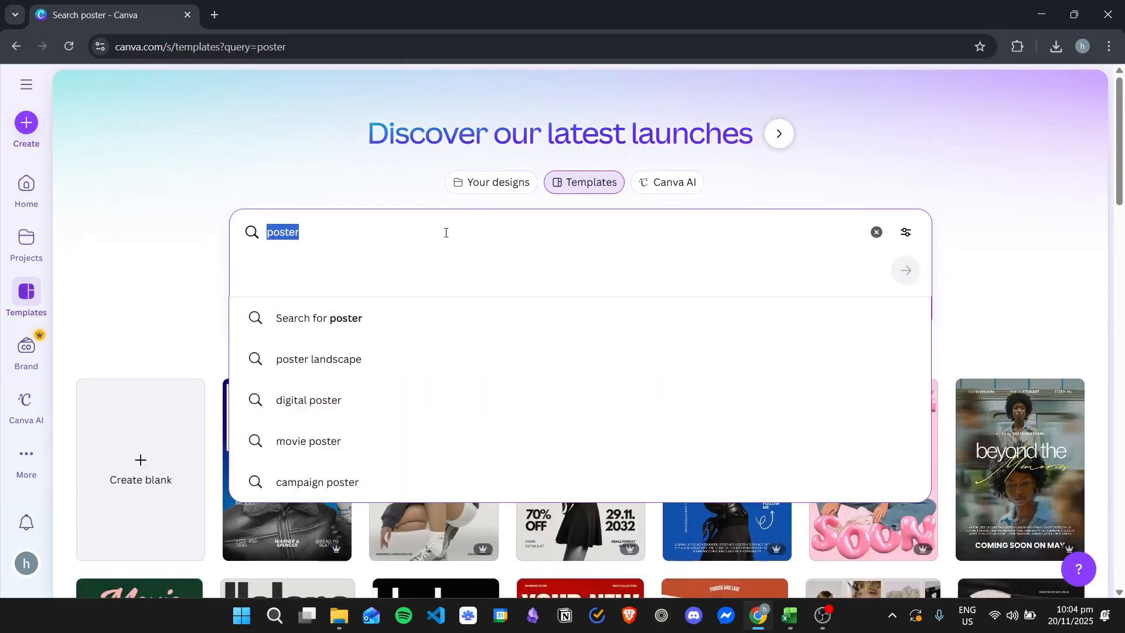
key("BackSpace")
left_click(301, 160)
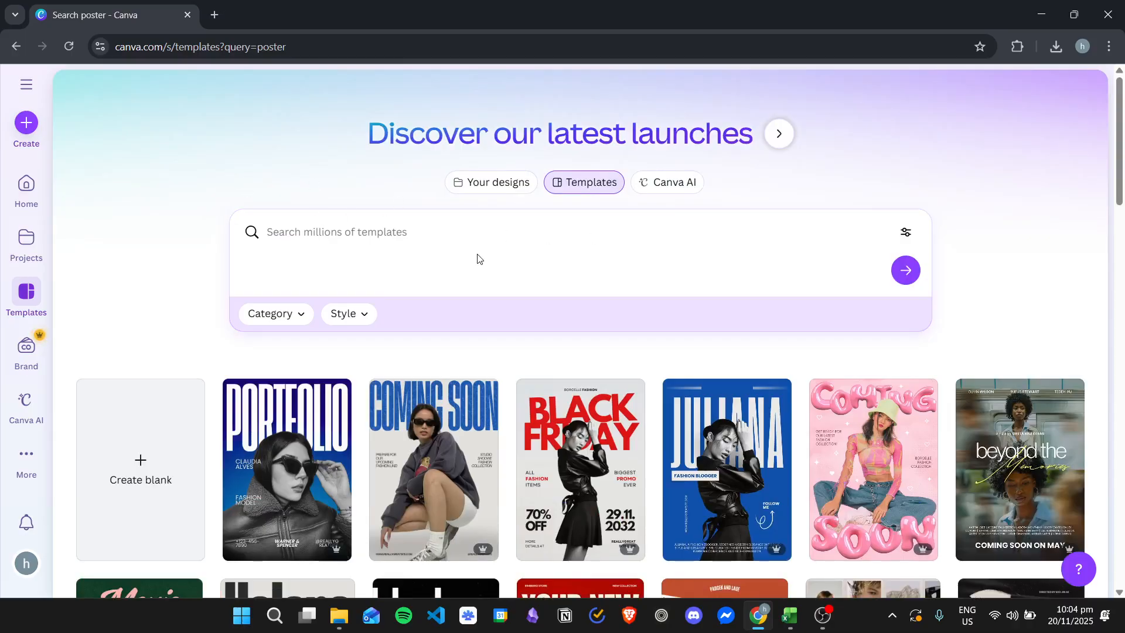
Step: Preview the Black White Fashion Black Friday Promotion Poster template and close its preview
scroll(606, 396, "down", 5)
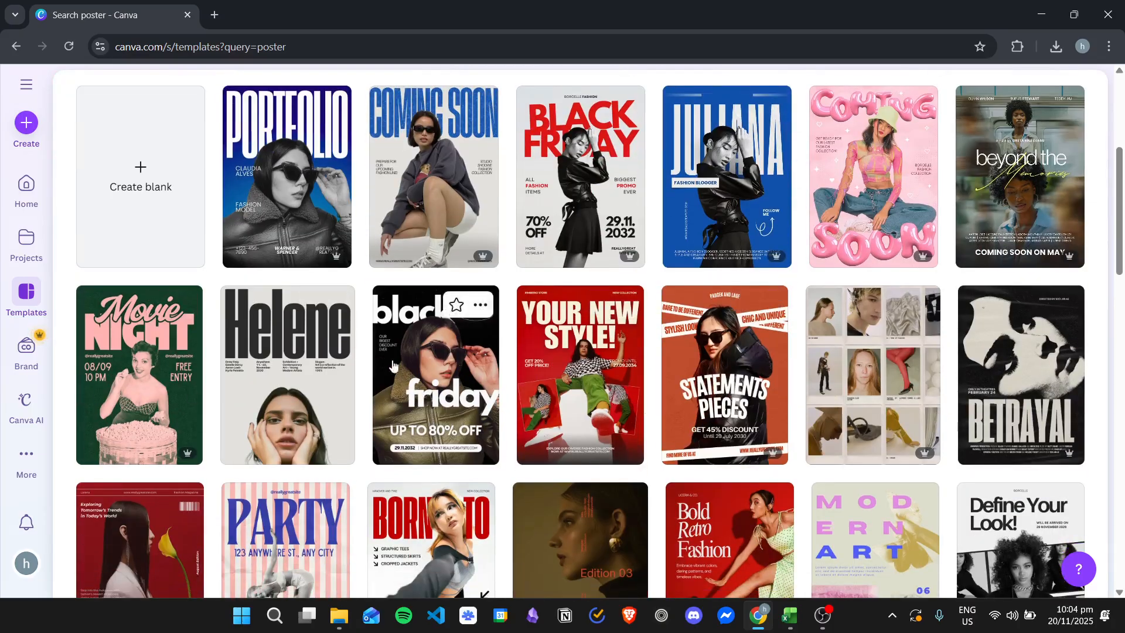
left_click(451, 382)
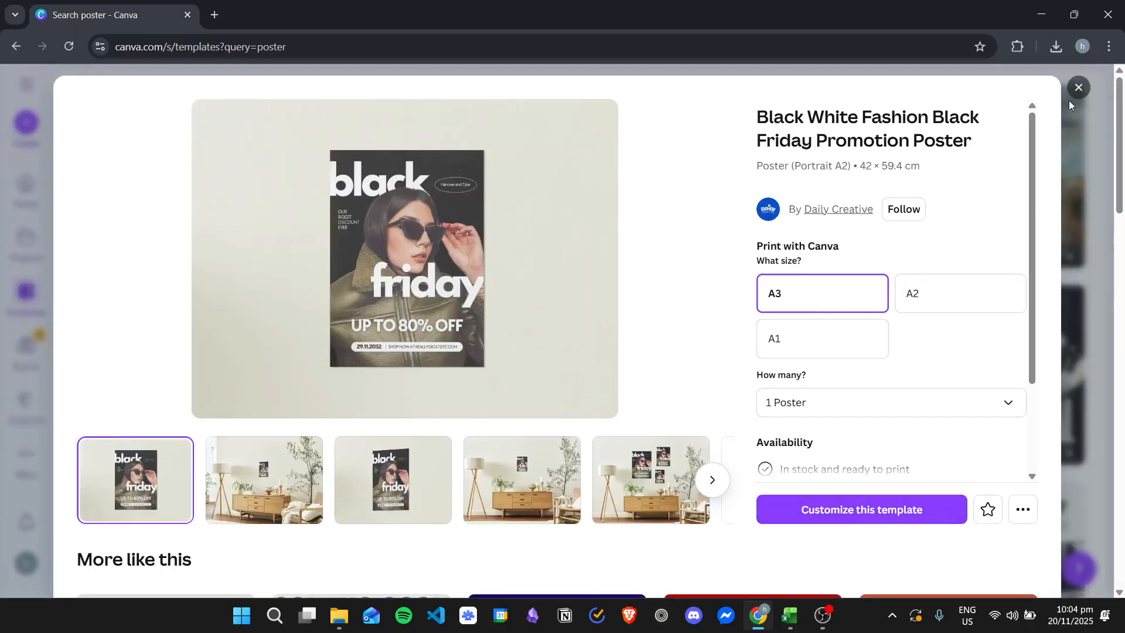
left_click(1077, 88)
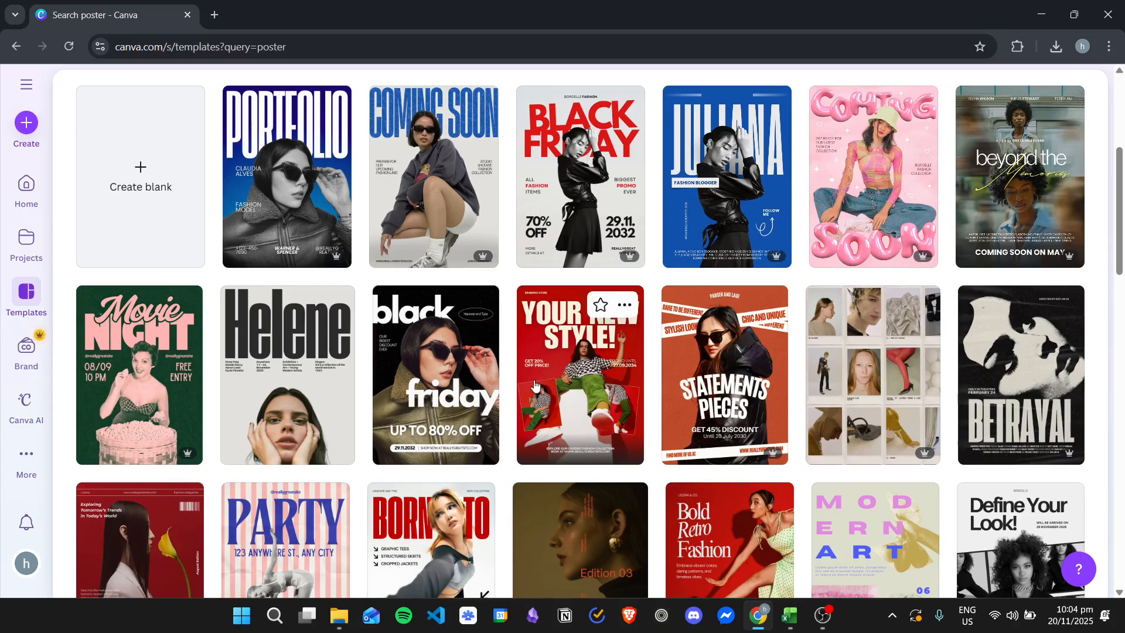
Step: Open the Green Pink Vintage Retro Typographic Movie Night Poster template and select the A2 print size
scroll(447, 378, "down", 1)
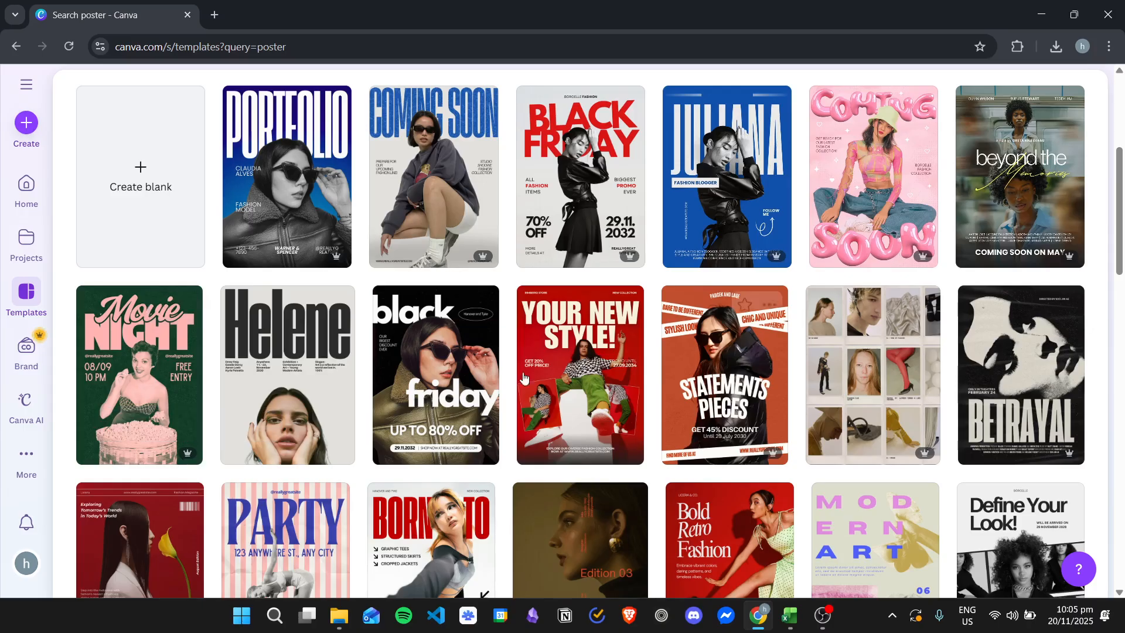
scroll(269, 410, "down", 2)
scroll(269, 411, "up", 1)
scroll(269, 408, "down", 1)
scroll(269, 408, "up", 1)
left_click(127, 304)
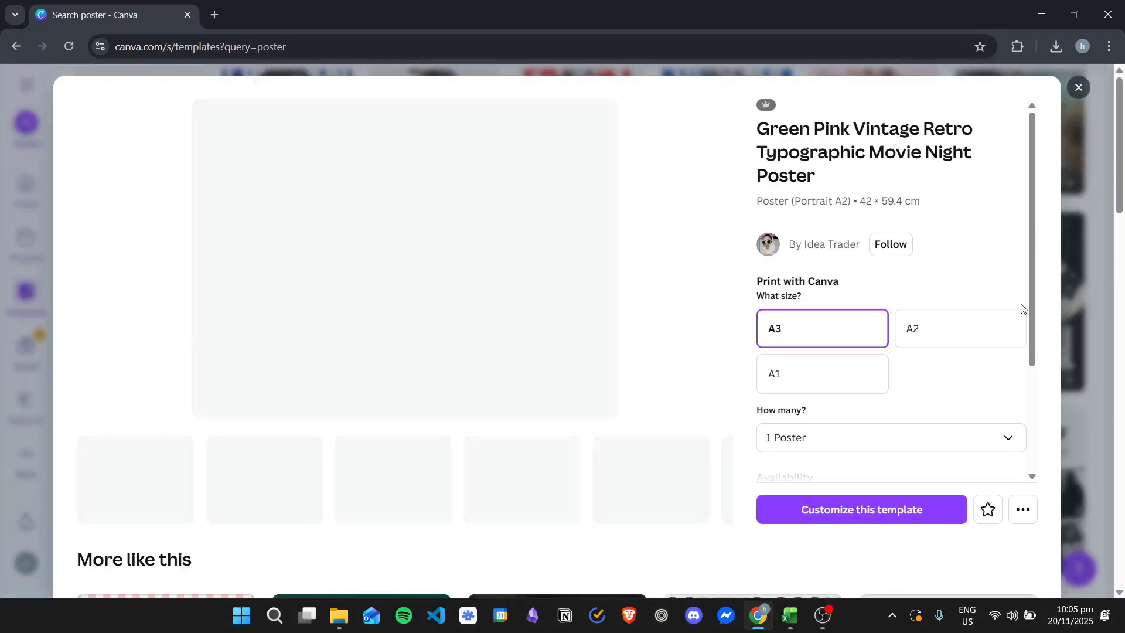
left_click(798, 376)
left_click(973, 326)
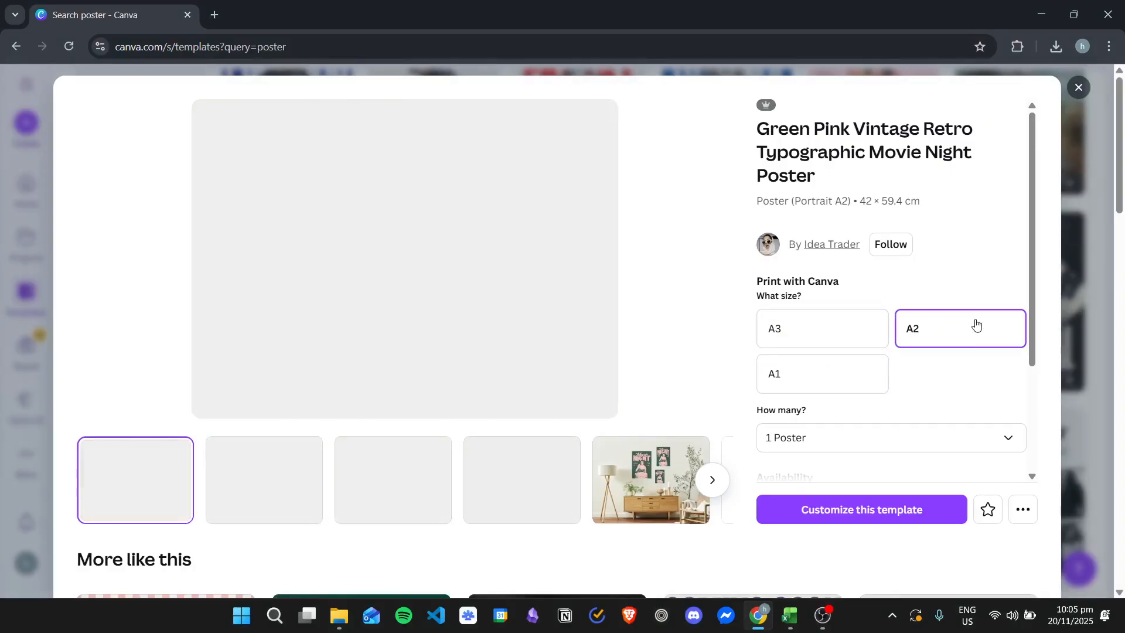
Step: Compare the A3 and A1 print sizes, choose A3, and open the Movie Night poster template for customizing
left_click(839, 327)
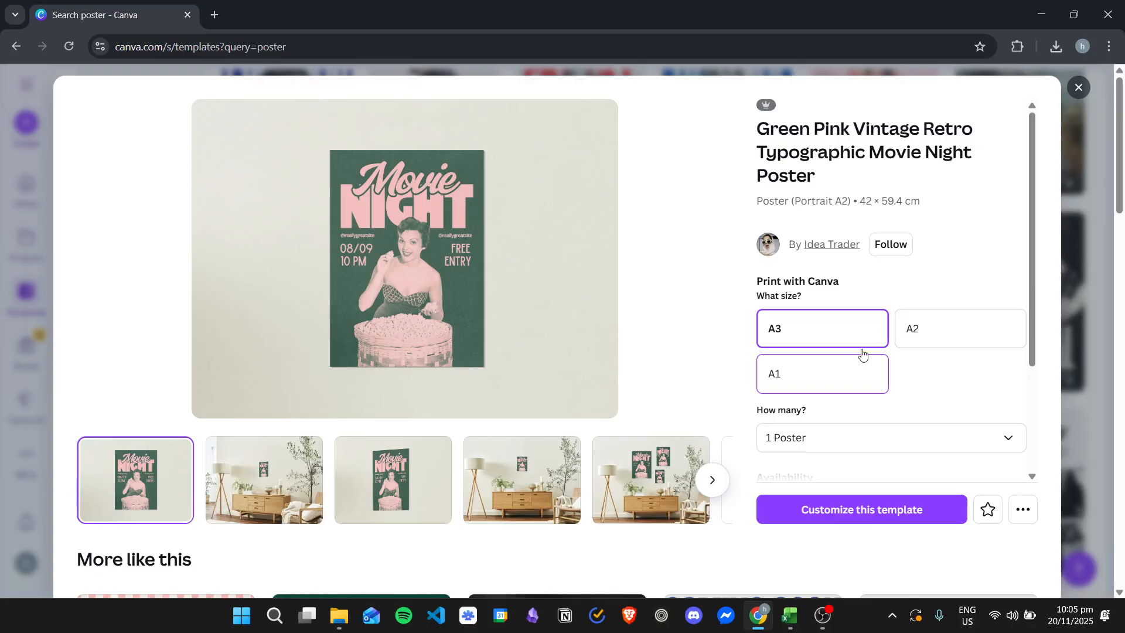
left_click(844, 368)
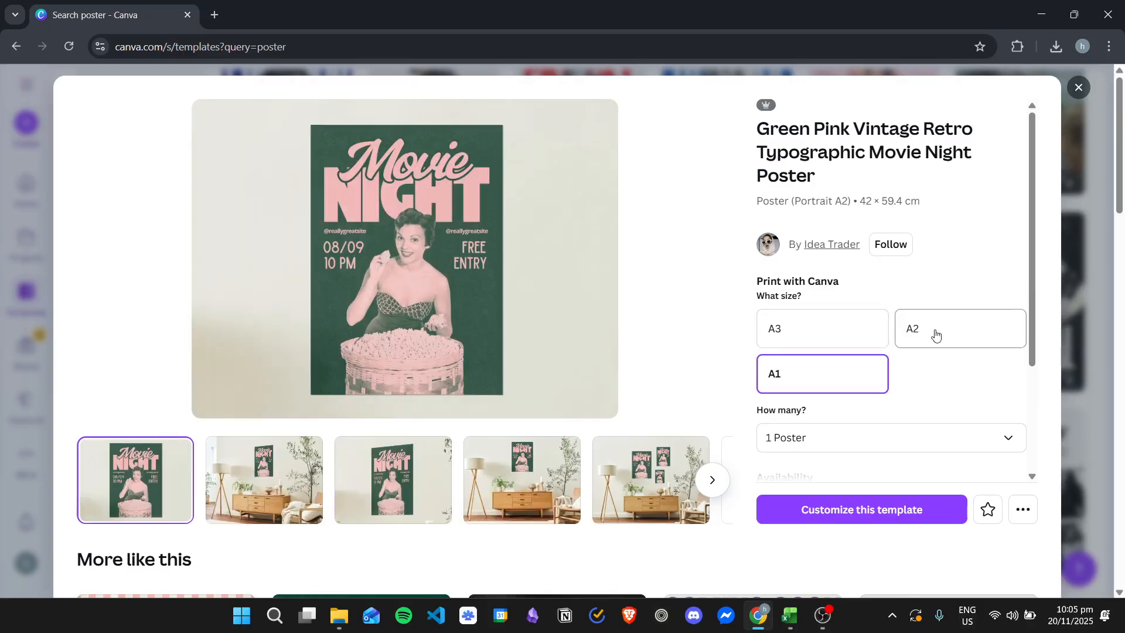
left_click(838, 321)
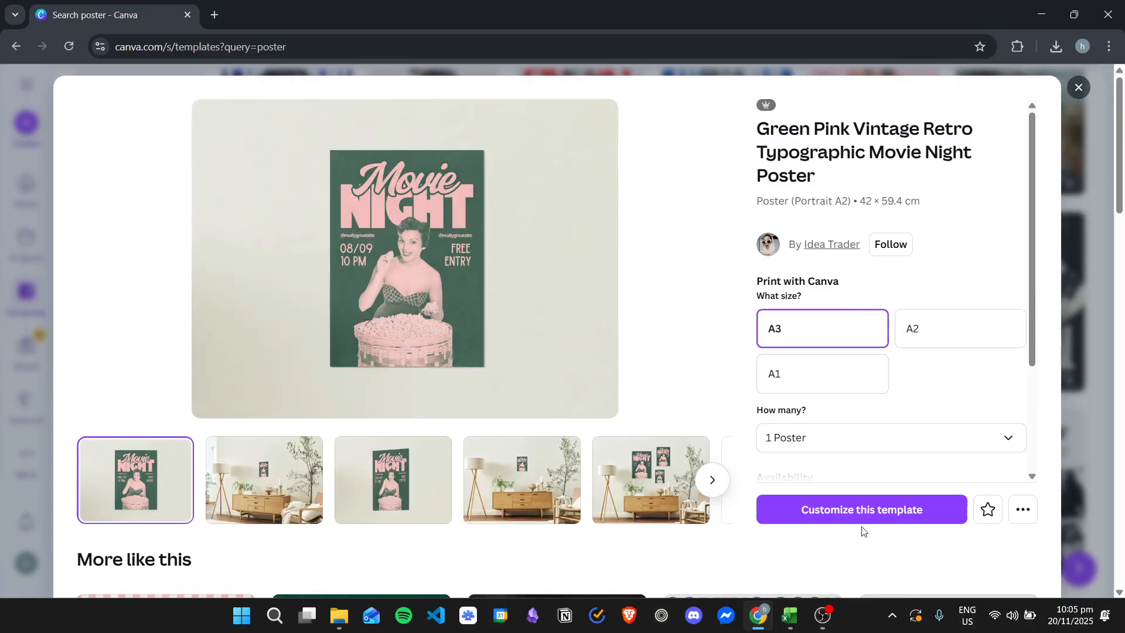
left_click(867, 511)
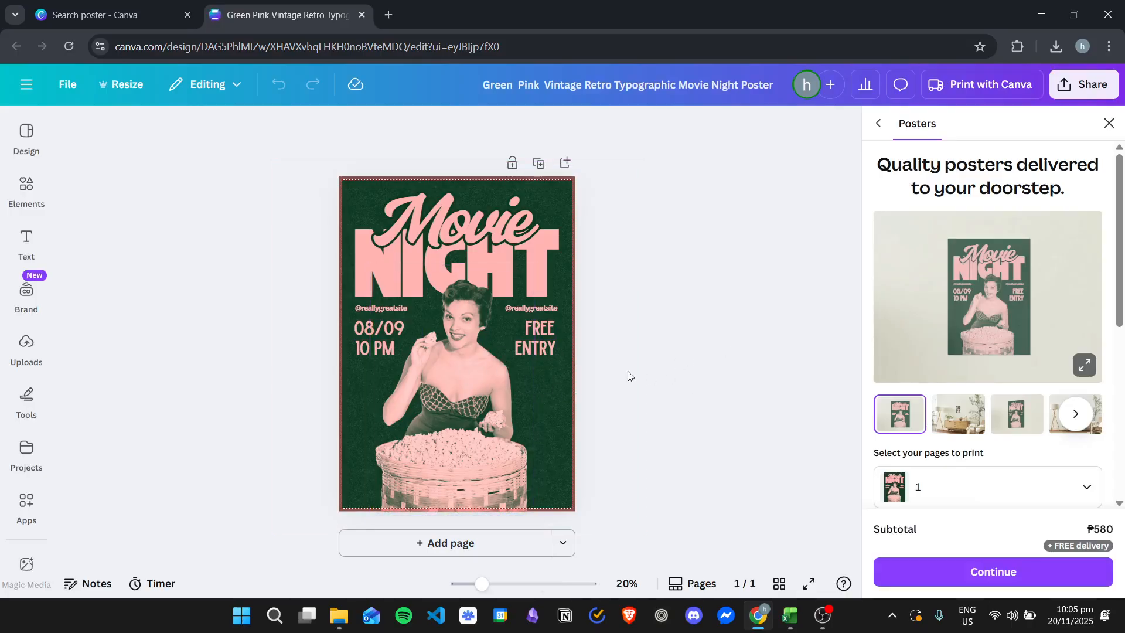
Step: Replace the "Movie" script title at the top of the poster with "Fashion"
left_click(457, 224)
left_click(457, 224)
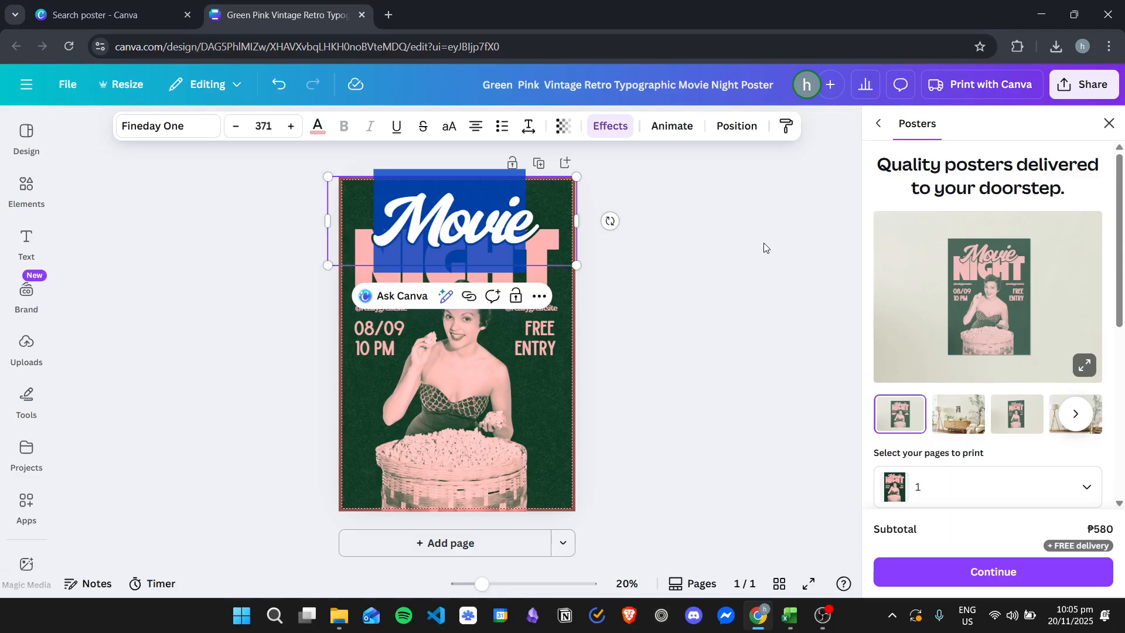
type("asdf")
key("BackSpace")
key("BackSpace")
key("BackSpace")
key("BackSpace")
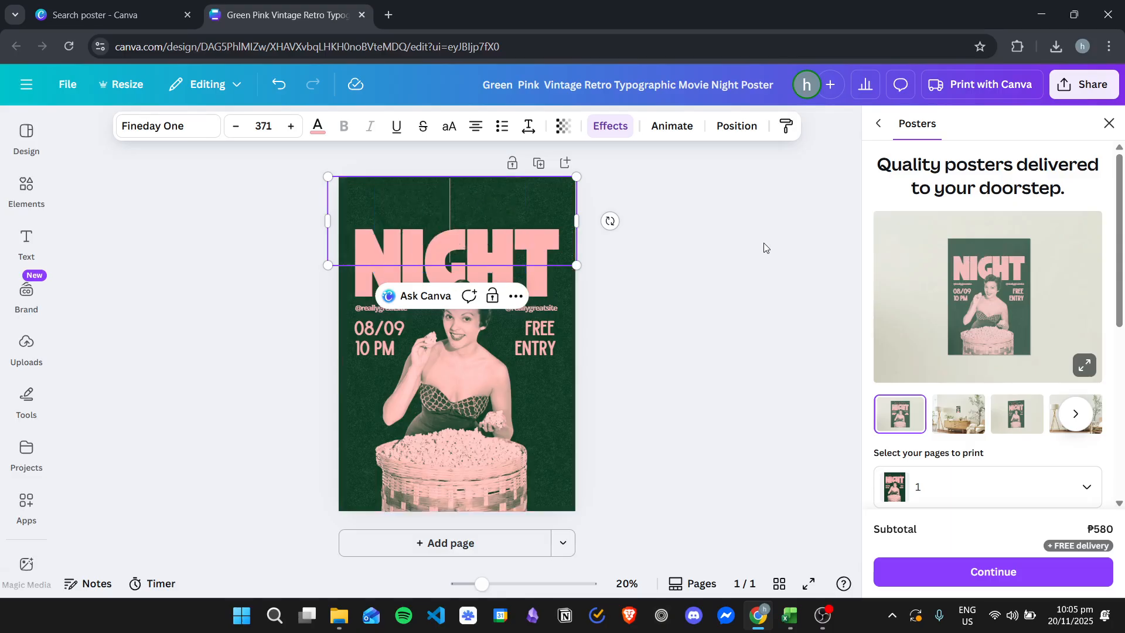
type("M")
type("iv")
key("BackSpace")
key("BackSpace")
type("vie")
key("BackSpace")
key("BackSpace")
key("BackSpace")
key("BackSpace")
key("BackSpace")
type("T")
key("BackSpace")
type("Fashion")
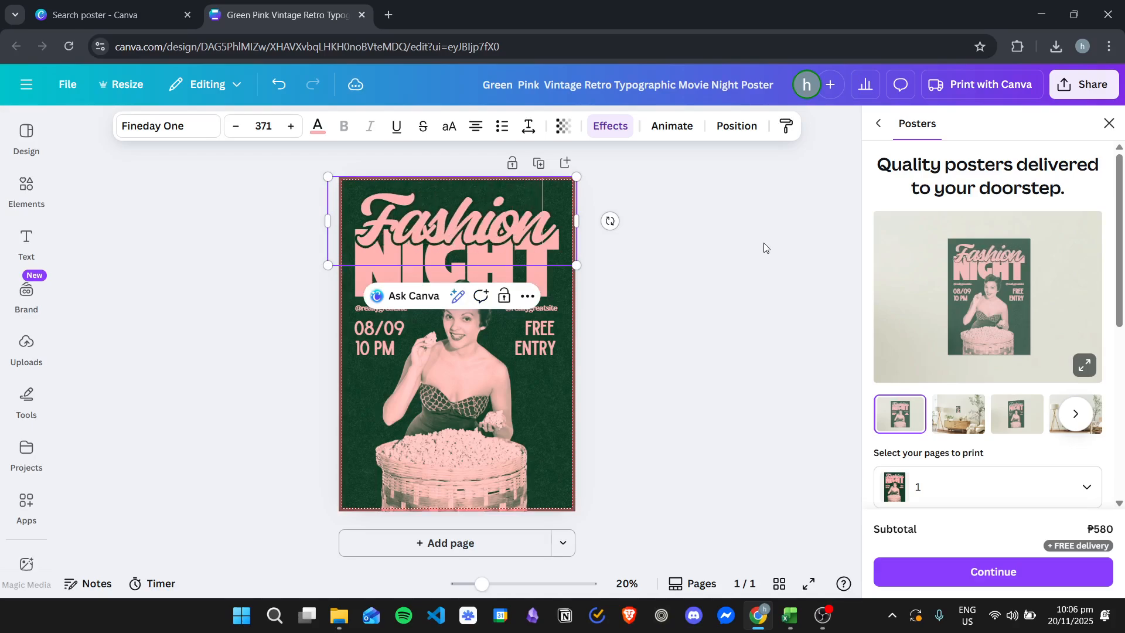
Step: Delete the "NIGHT" heading and the social handle above the date
left_click(368, 275)
key("Delete")
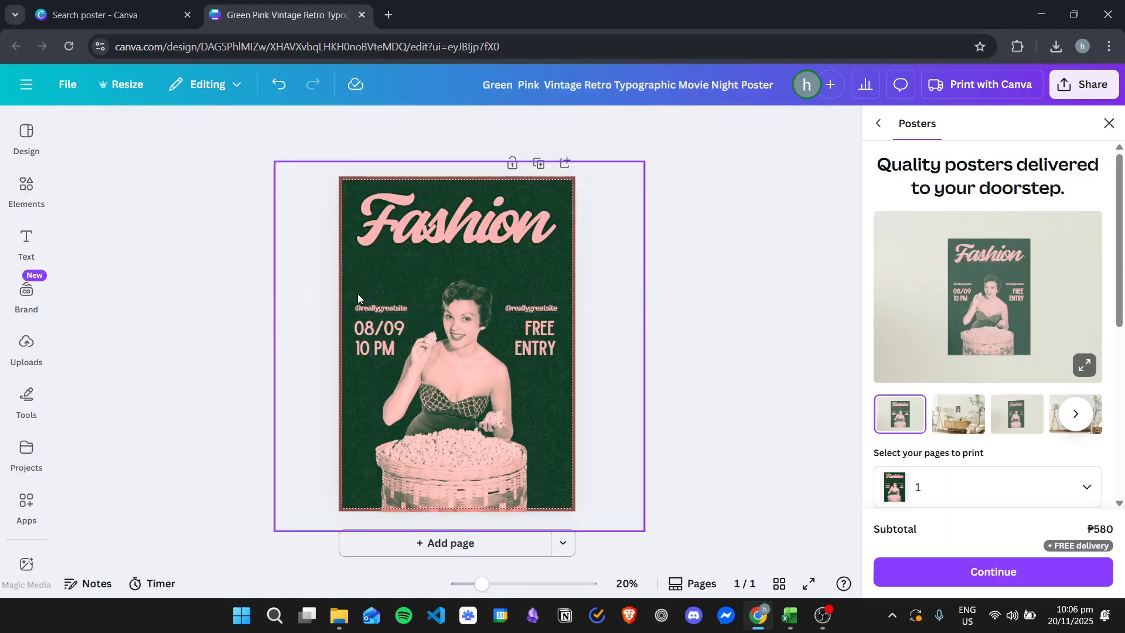
left_click(372, 308)
key("Delete")
Step: Move the "08/09" and "10 PM" lines up to just beneath the Fashion title
left_click_drag(381, 328, 380, 271)
left_click(368, 349)
left_click_drag(367, 349, 367, 285)
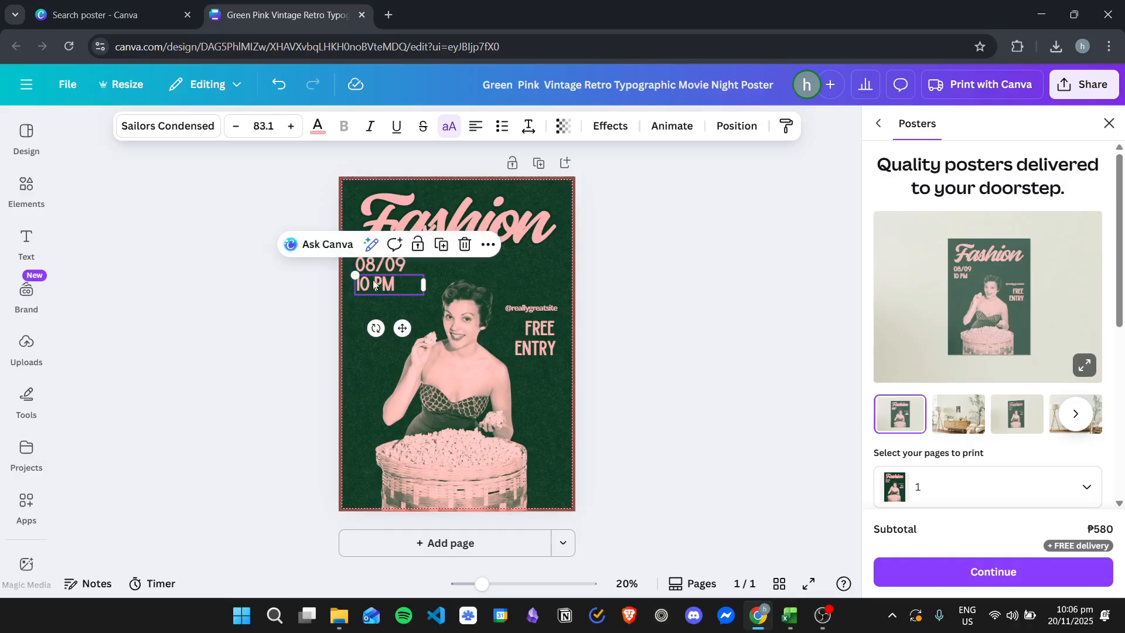
Step: Add a "Show" heading in the same script style as "Fashion" and place it overlapping the title's lower right
left_click(496, 208)
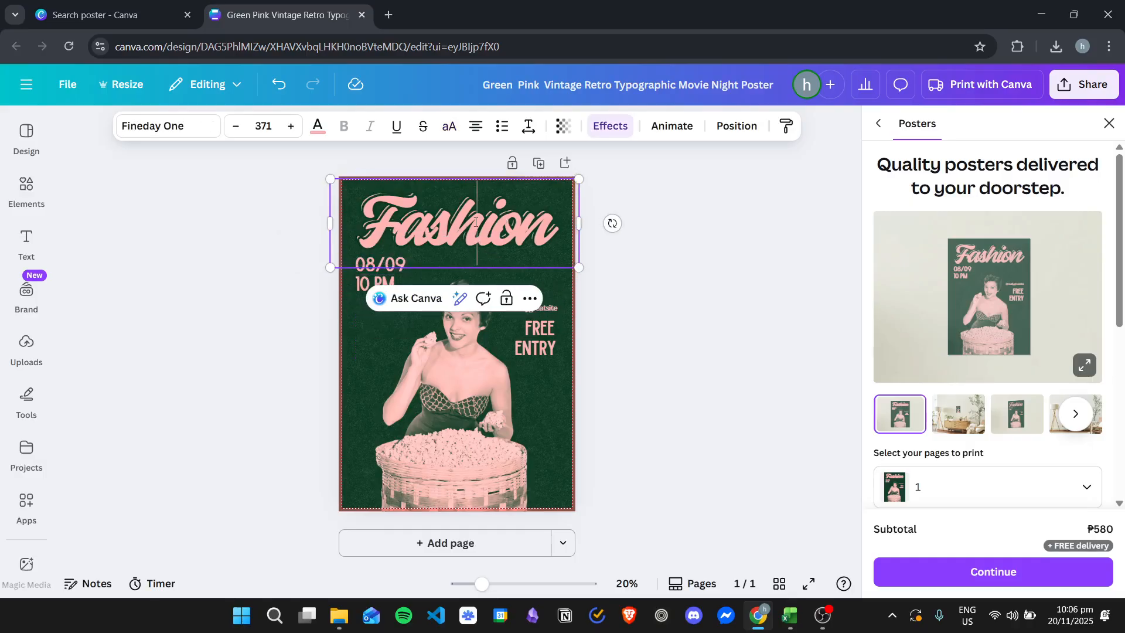
double_click(474, 221)
left_click(474, 221)
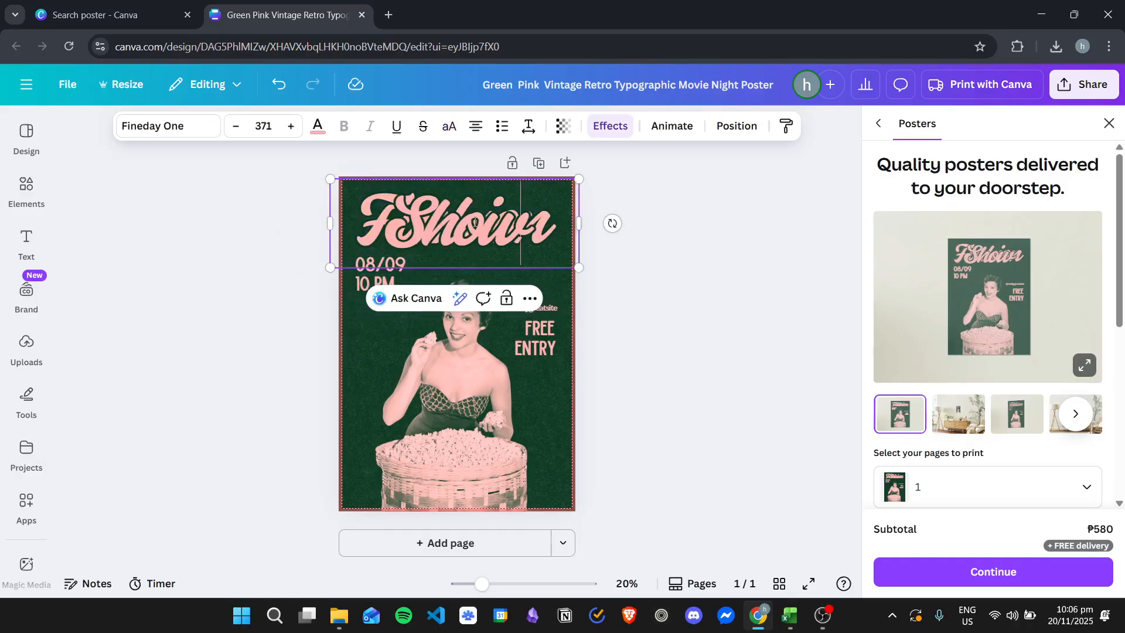
left_click_drag(452, 226, 483, 255)
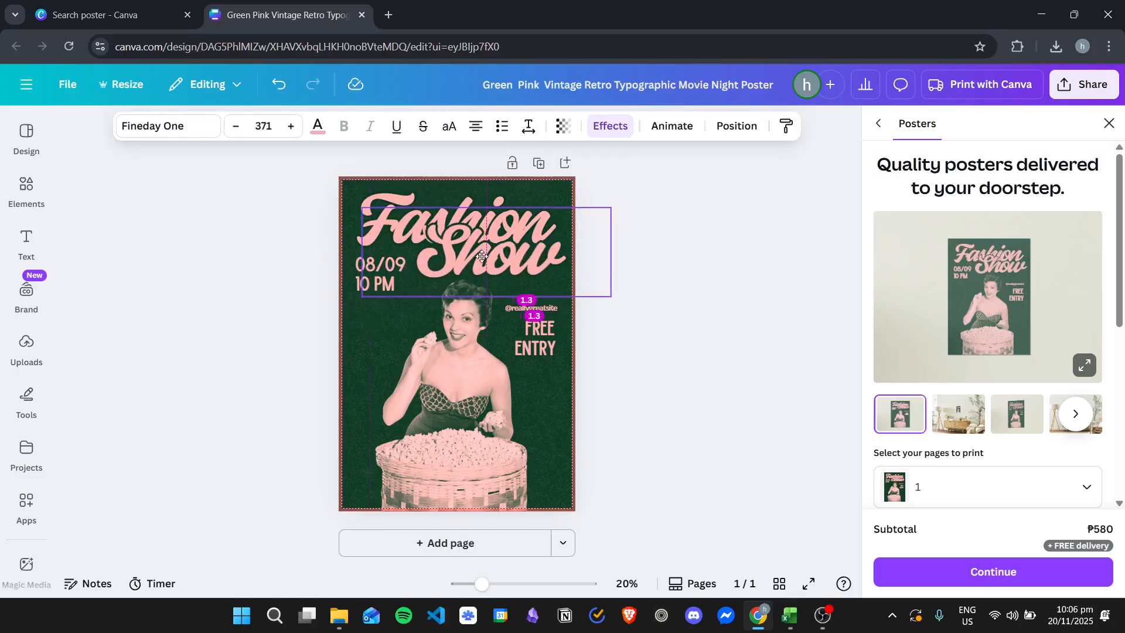
left_click(637, 329)
Step: Try dark green and black on the "Show" heading, and set its text color to light gray
left_click(452, 245)
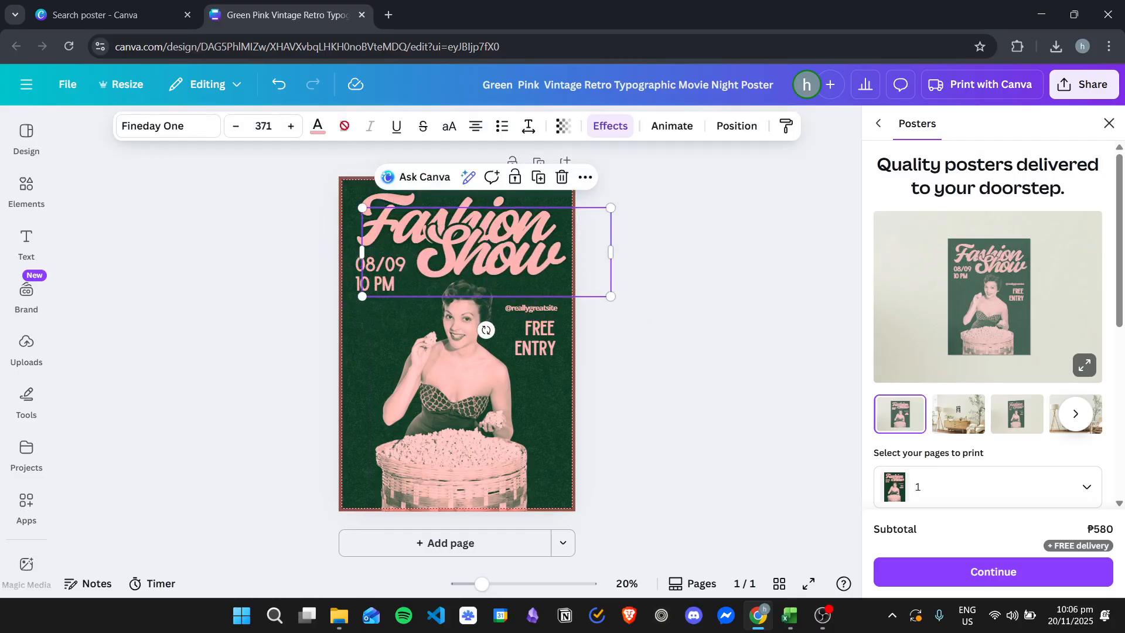
left_click(318, 128)
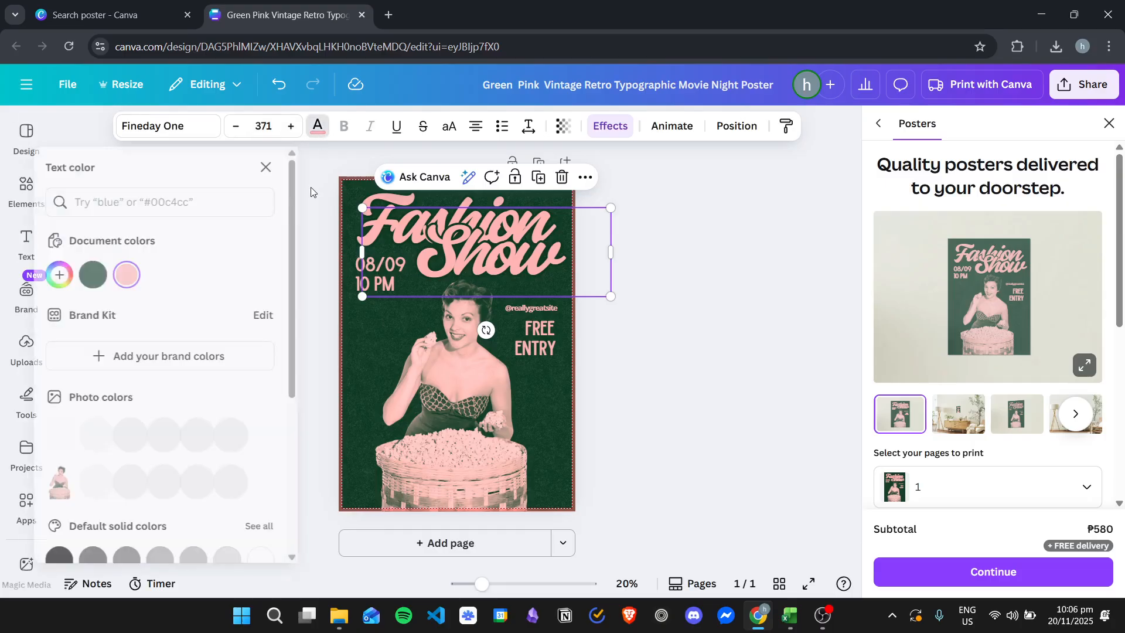
left_click(112, 274)
scroll(82, 433, "down", 2)
left_click(78, 434)
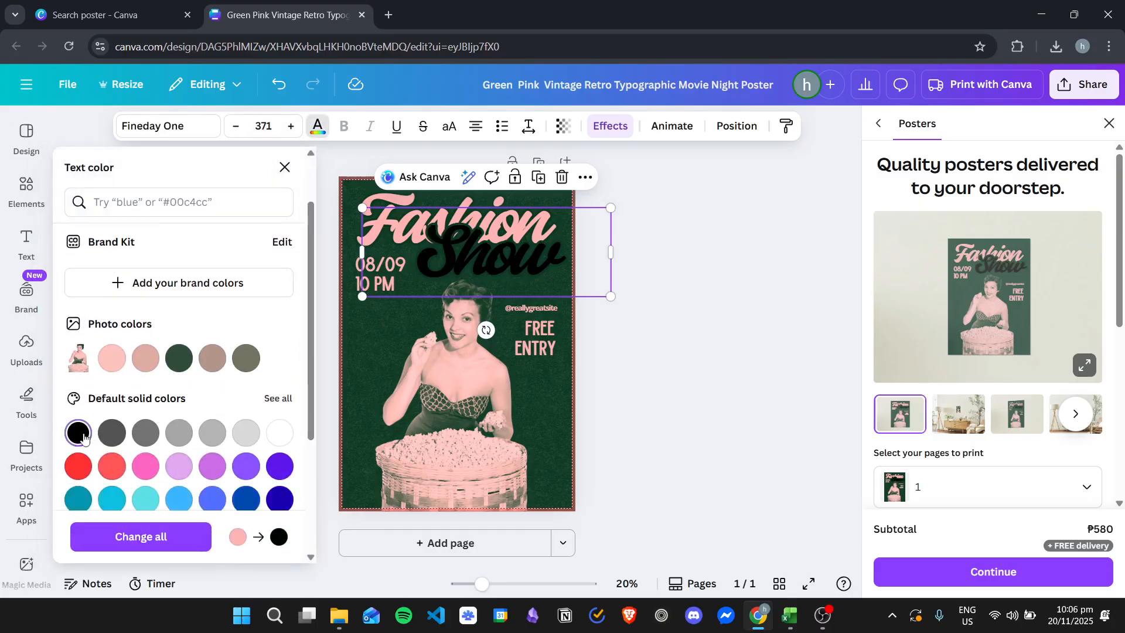
scroll(223, 354, "down", 3)
left_click(246, 287)
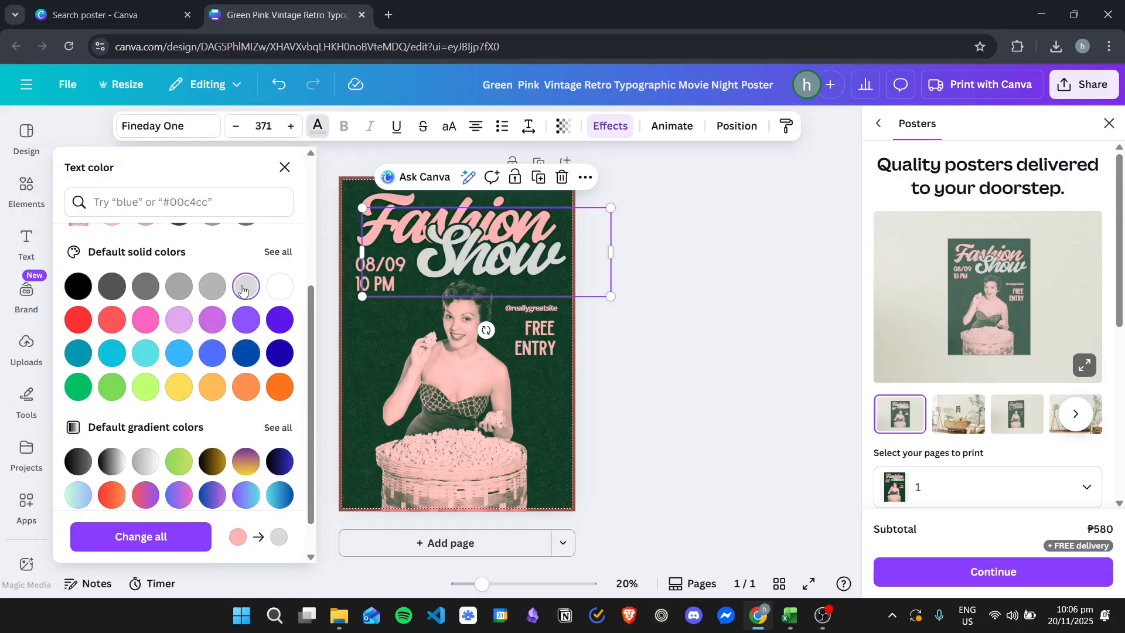
left_click(731, 320)
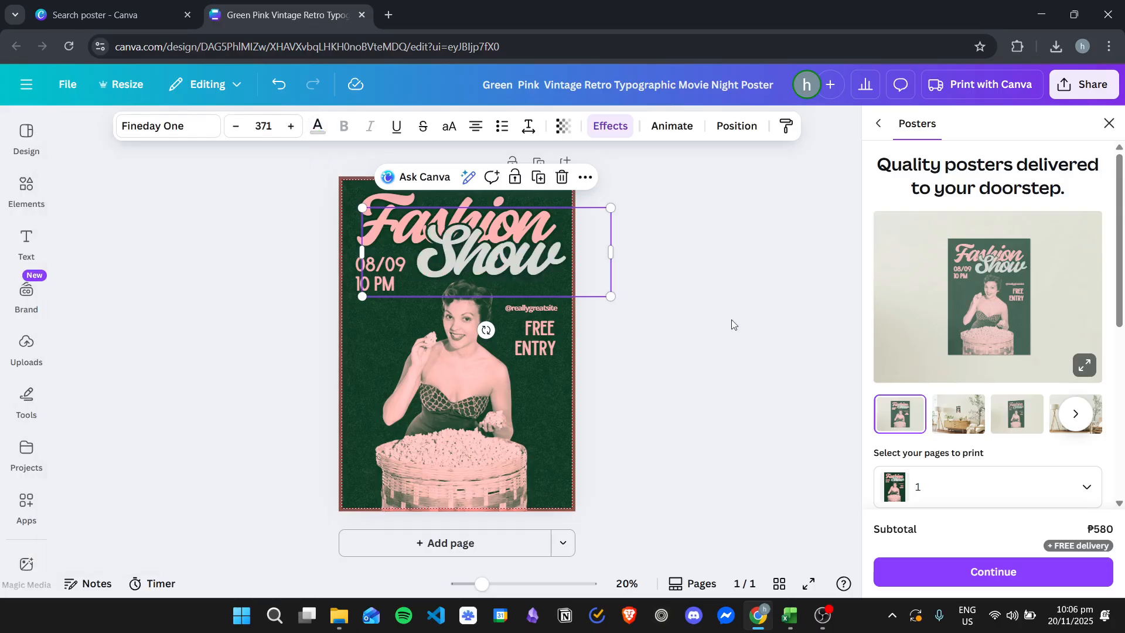
Step: Delete the remaining social handle above the "FREE ENTRY" text
left_click(536, 332)
left_click(544, 290)
left_click(544, 309)
key("Delete")
Step: Search the graphics elements for "fashion" and delete the photo of the woman with popcorn from the poster
left_click(479, 354)
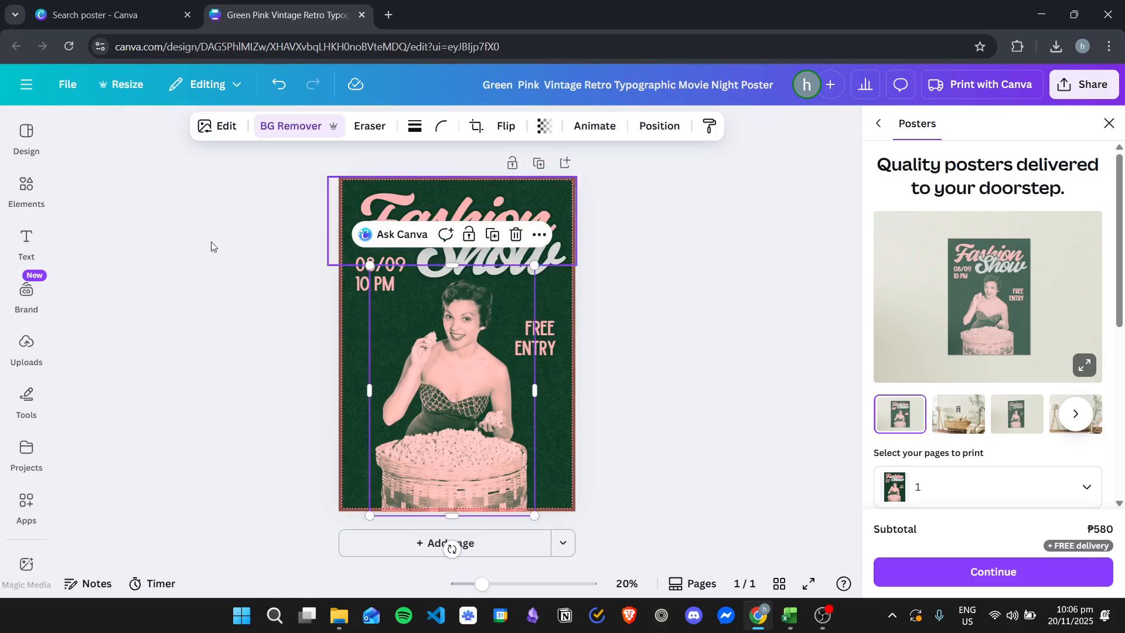
left_click(26, 189)
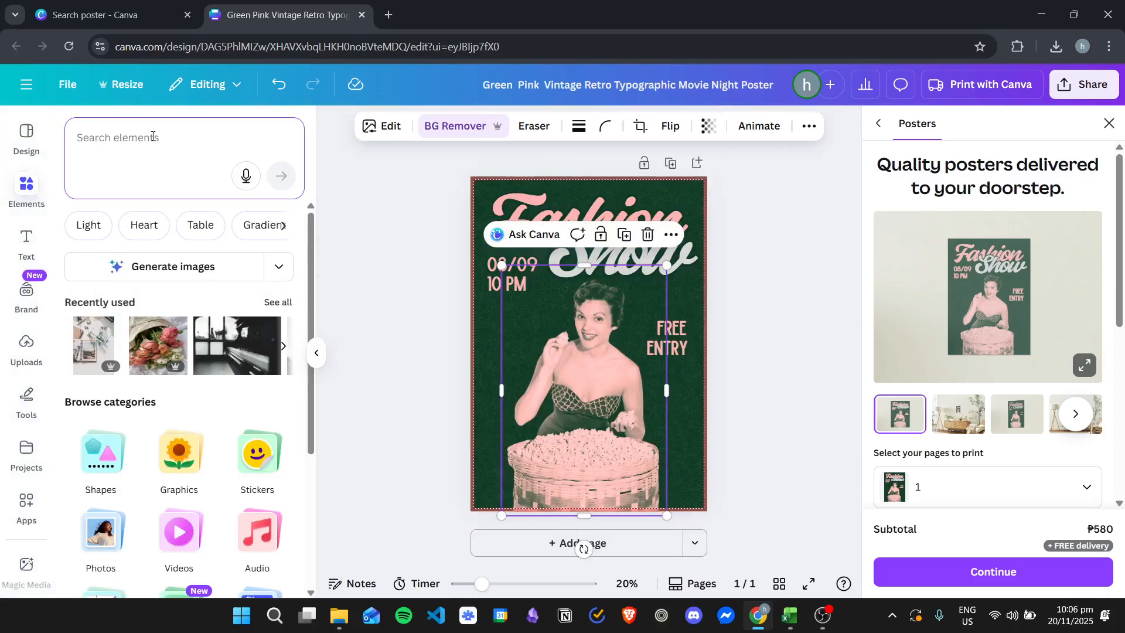
type("fashion")
key("Return")
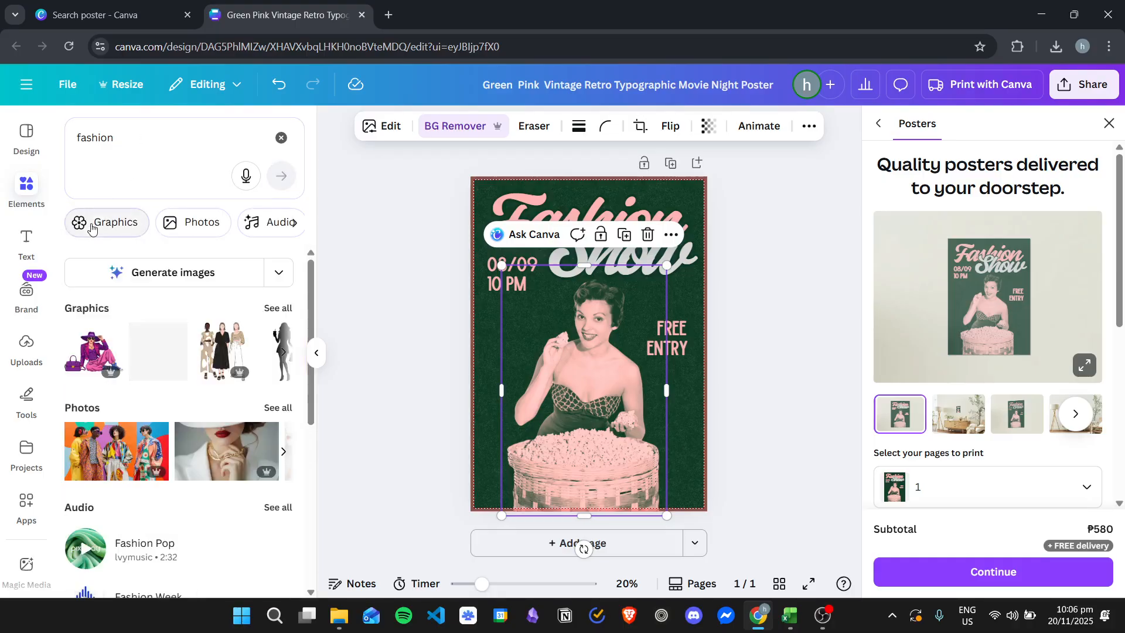
left_click(278, 311)
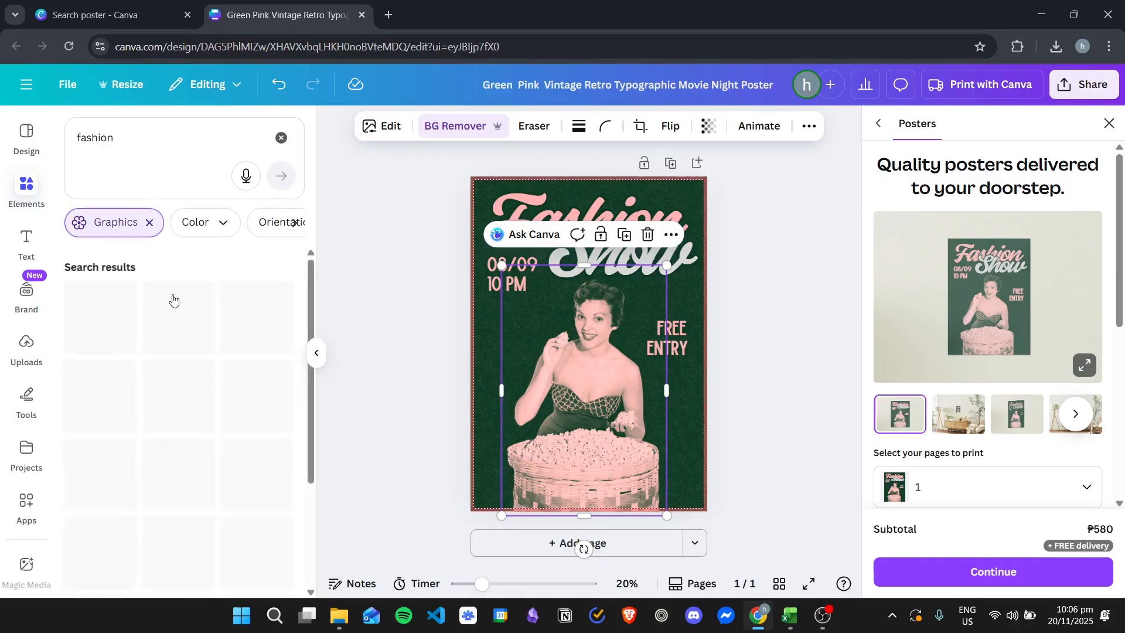
scroll(275, 393, "down", 2)
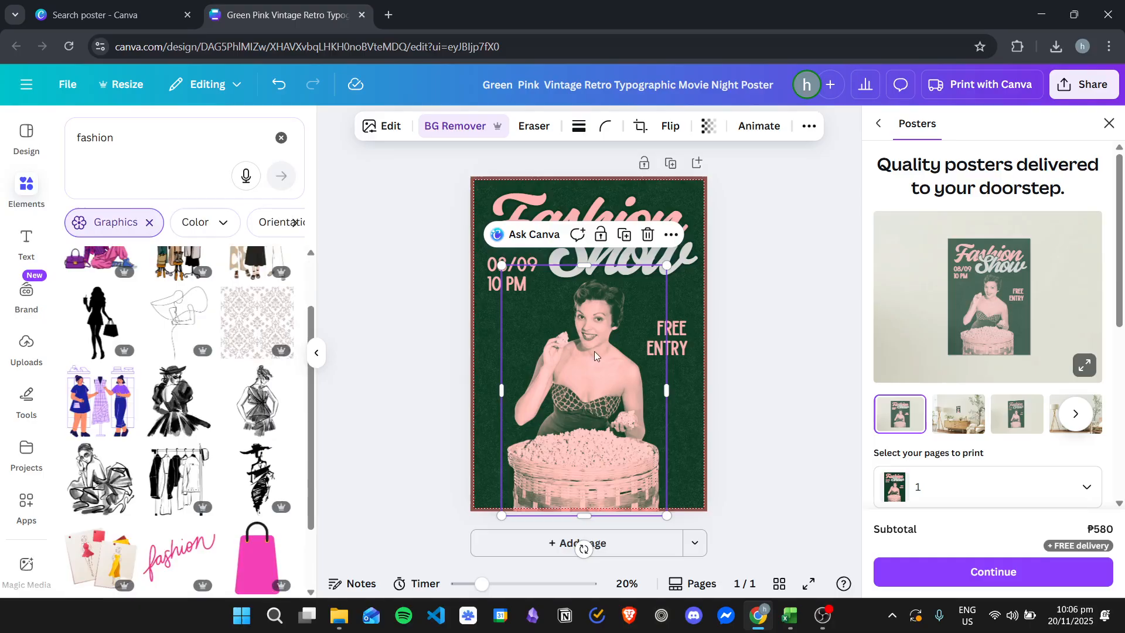
key("Delete")
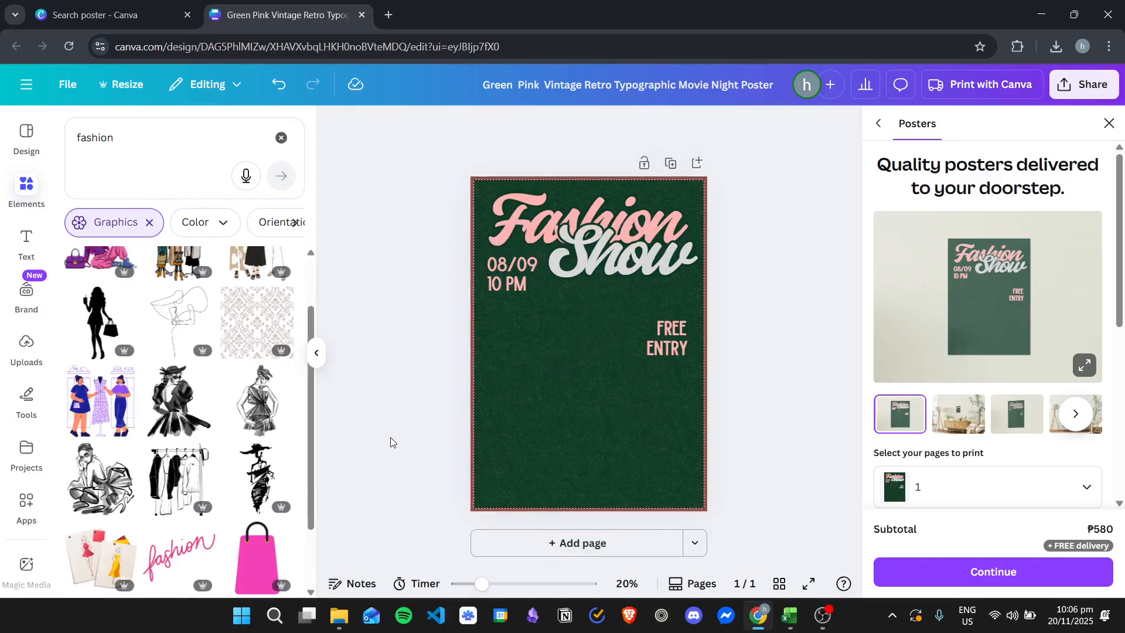
Step: Insert the ink sketch of the woman in a hat, enlarge it, and place it across the poster's lower part
left_click(183, 388)
left_click_drag(574, 336, 577, 392)
left_click_drag(674, 308, 711, 287)
left_click_drag(602, 336, 609, 346)
left_click(811, 306)
Step: Set the three colors of the woman-in-hat sketch to white and shift the sketch slightly left
left_click(623, 352)
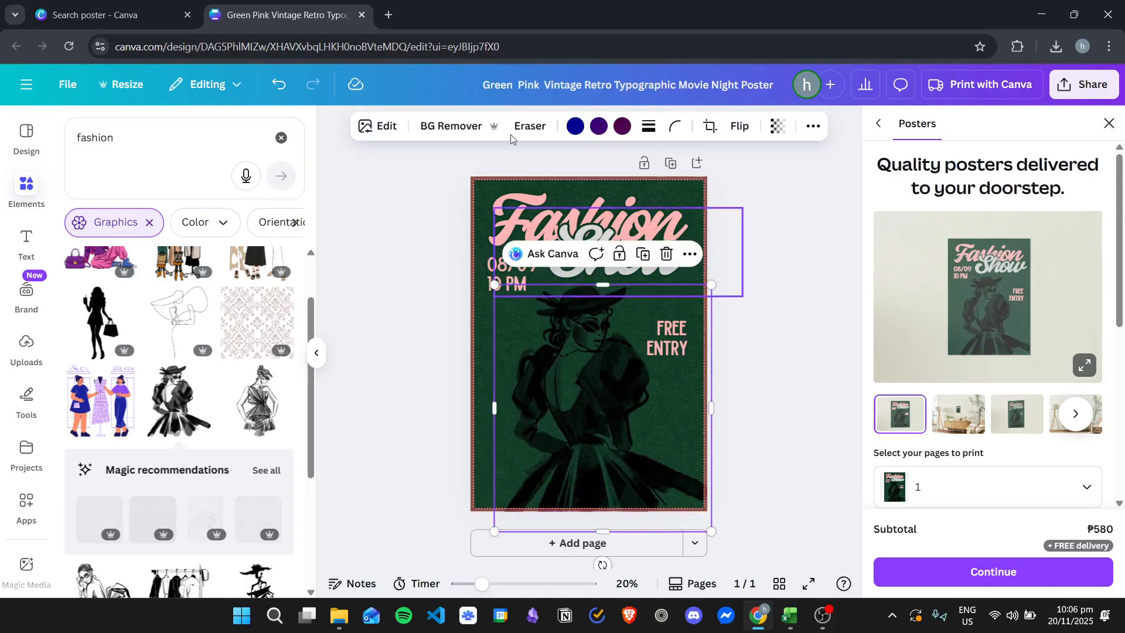
left_click(576, 127)
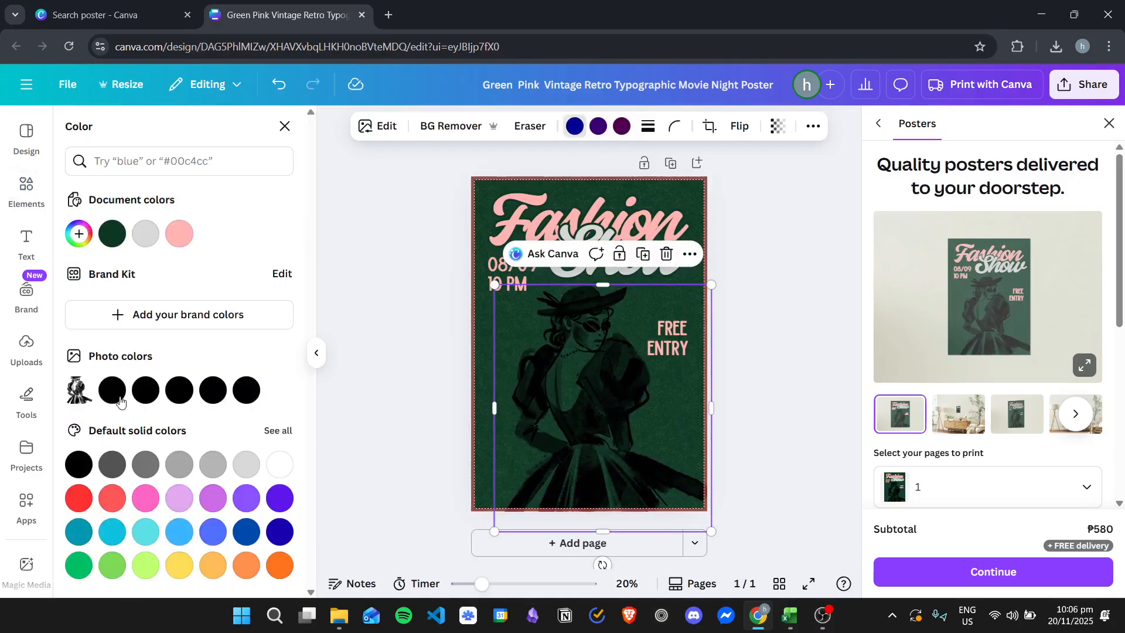
left_click(599, 128)
left_click(621, 130)
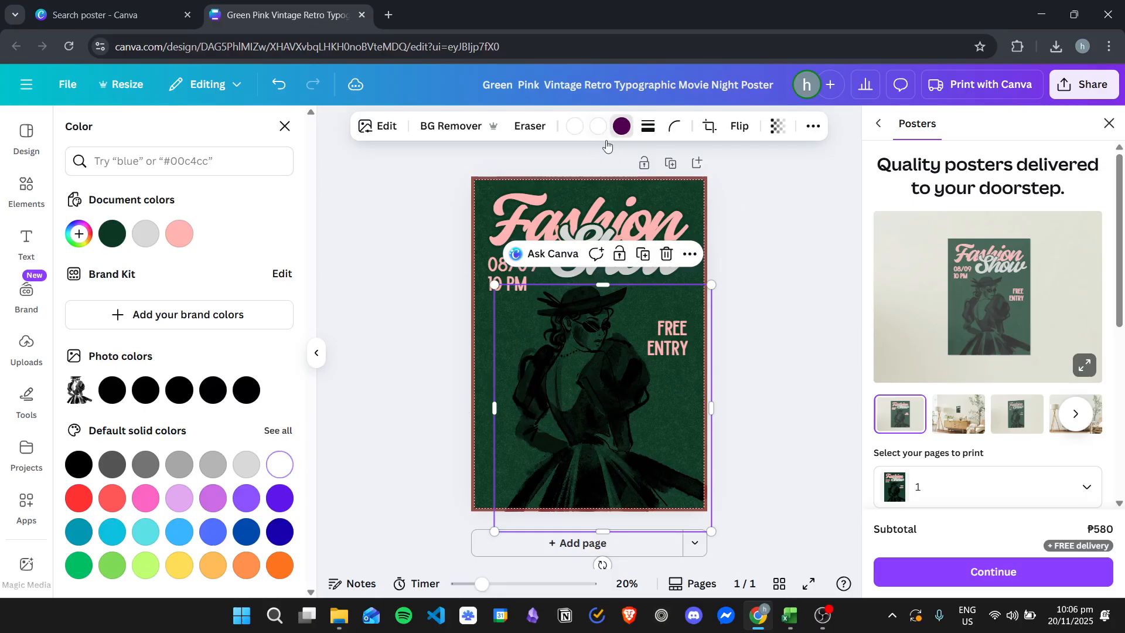
mouse_move(587, 361)
left_mouse_down()
mouse_move(590, 339)
mouse_move(580, 361)
left_mouse_up()
left_click(748, 357)
left_click(766, 379)
left_click(591, 385)
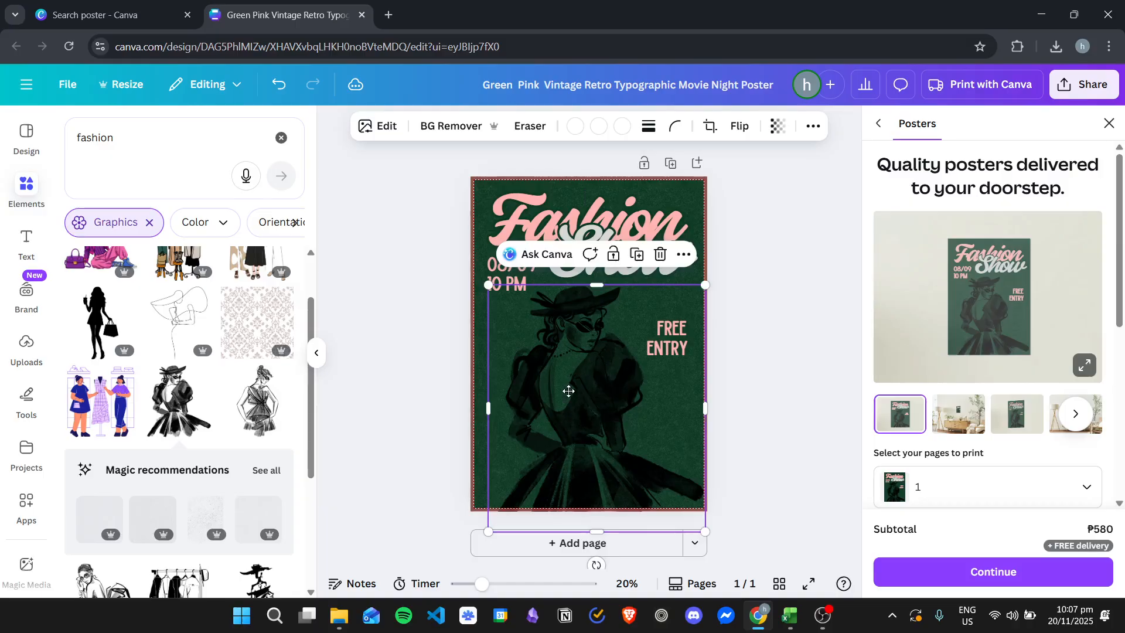
left_click(765, 287)
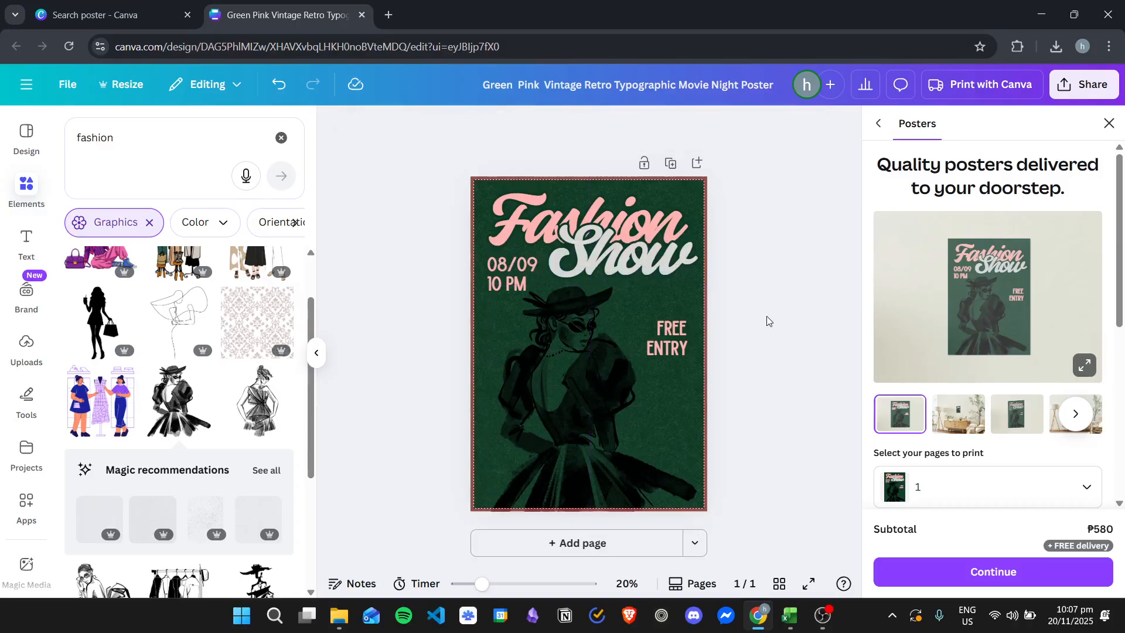
Step: Try dark green as a color of the woman-in-hat sketch, reposition it, and delete the sketch
left_click(590, 422)
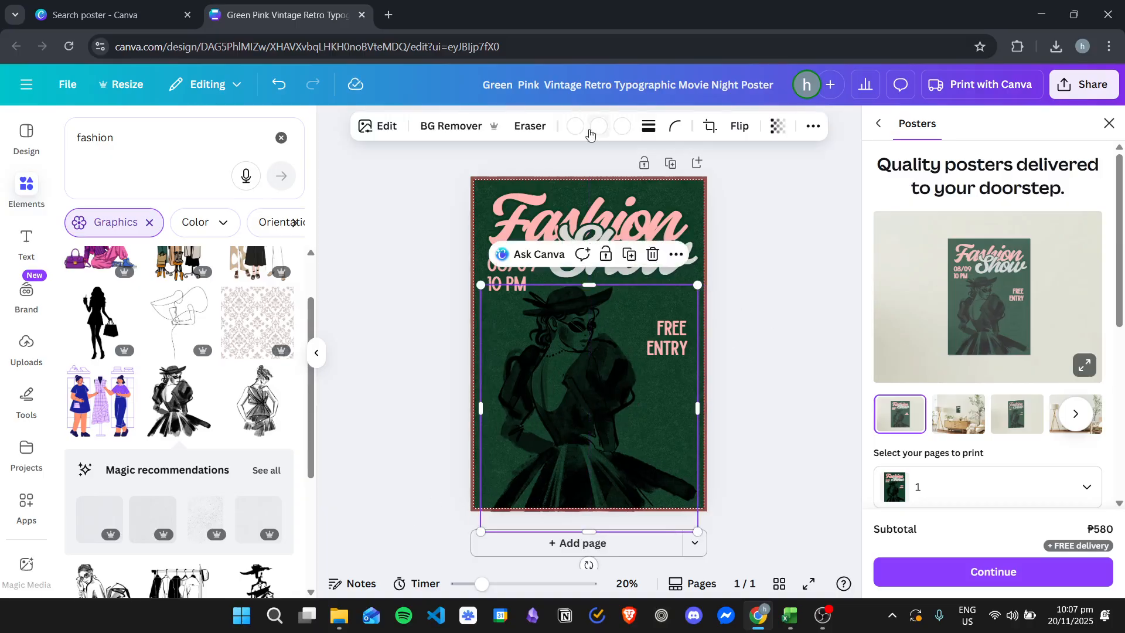
left_click(600, 128)
left_click(179, 234)
left_click(111, 234)
mouse_move(567, 354)
left_mouse_down()
mouse_move(475, 347)
mouse_move(568, 344)
left_mouse_up()
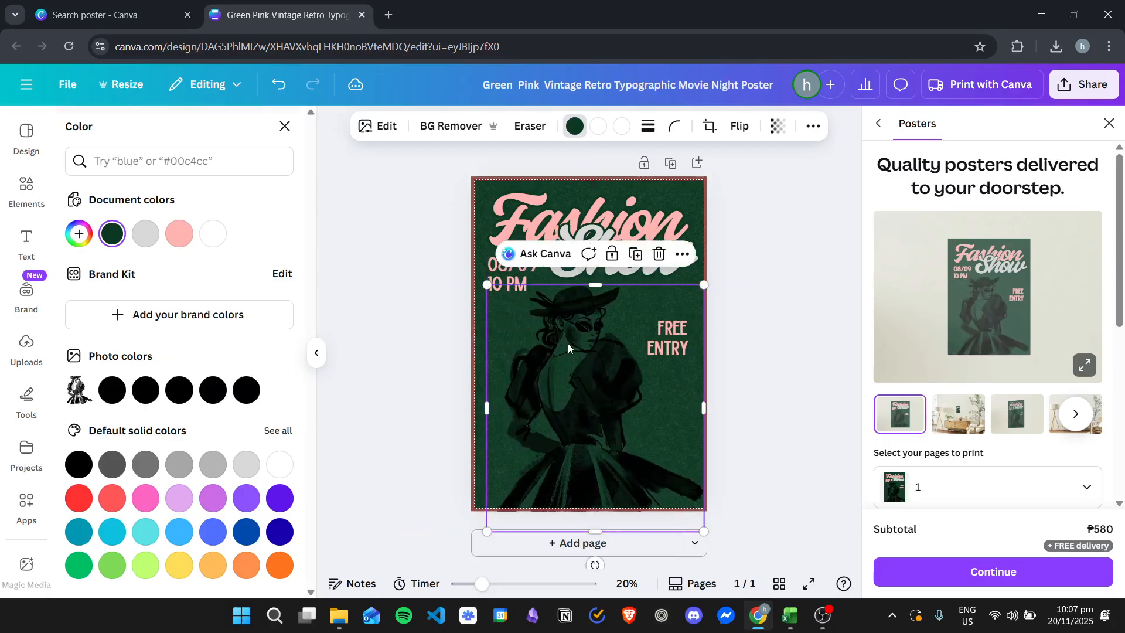
key("Delete")
Step: Insert the line sketch of the woman in a pleated dress in the poster's lower left and set its two colors to black and white
left_click(257, 401)
left_click_drag(594, 323, 568, 416)
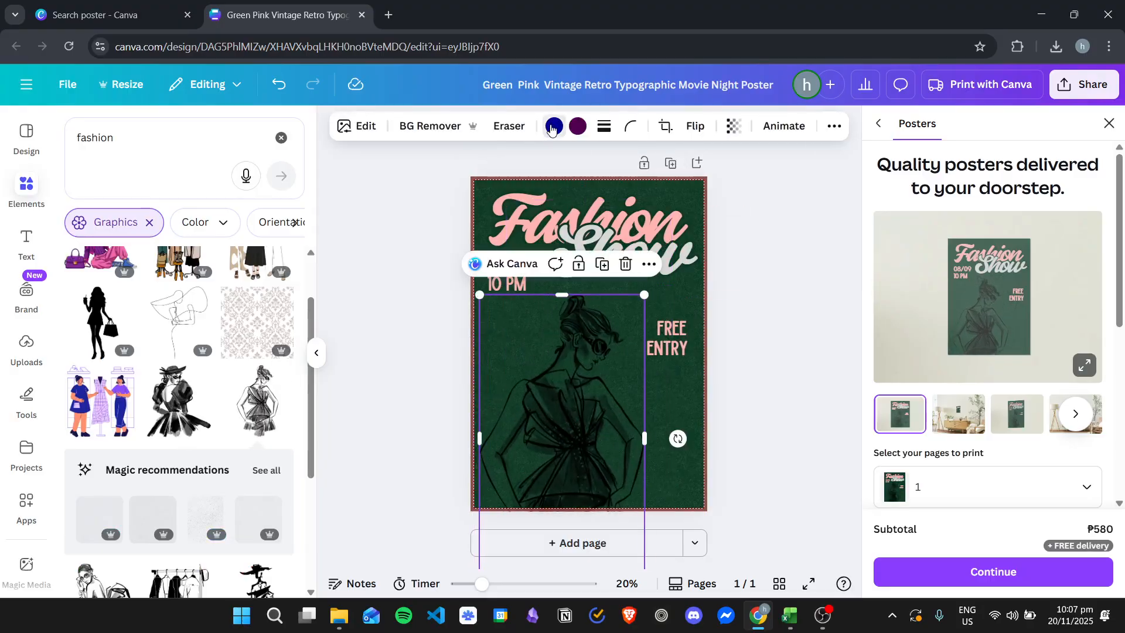
left_click(552, 126)
left_click(142, 391)
left_click(578, 126)
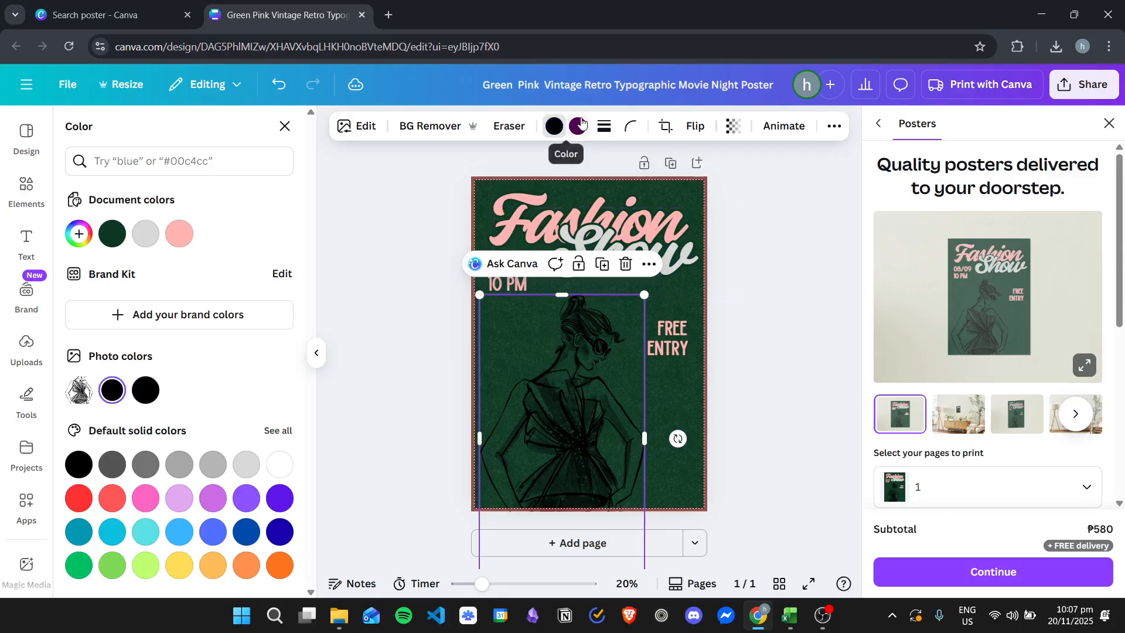
left_click(281, 465)
left_click(628, 367)
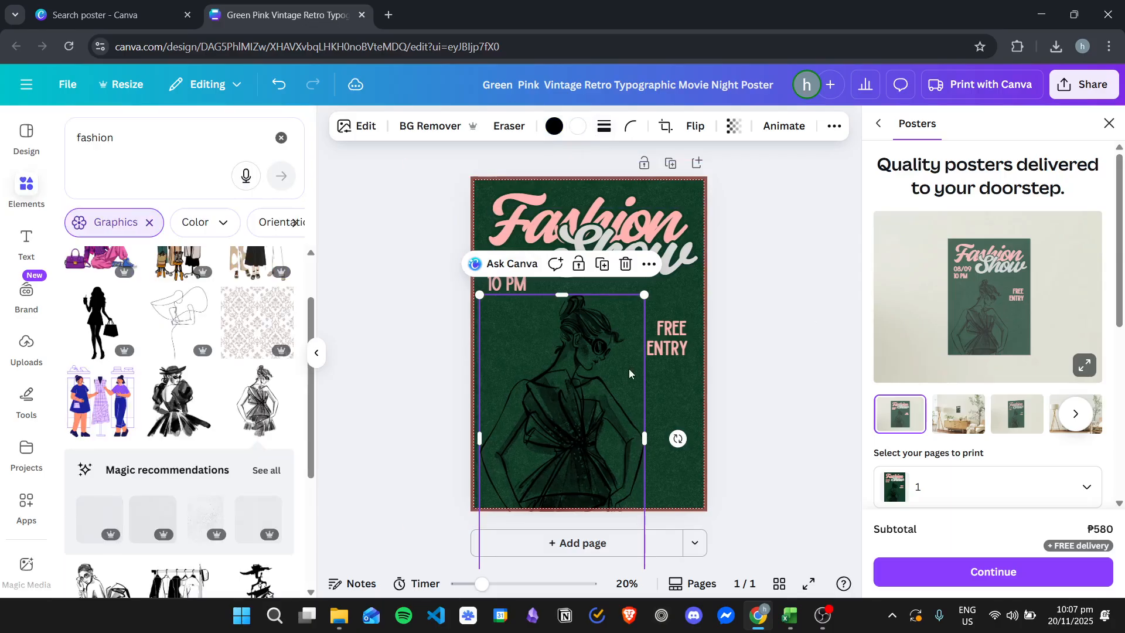
left_click(564, 388)
scroll(175, 381, "down", 3)
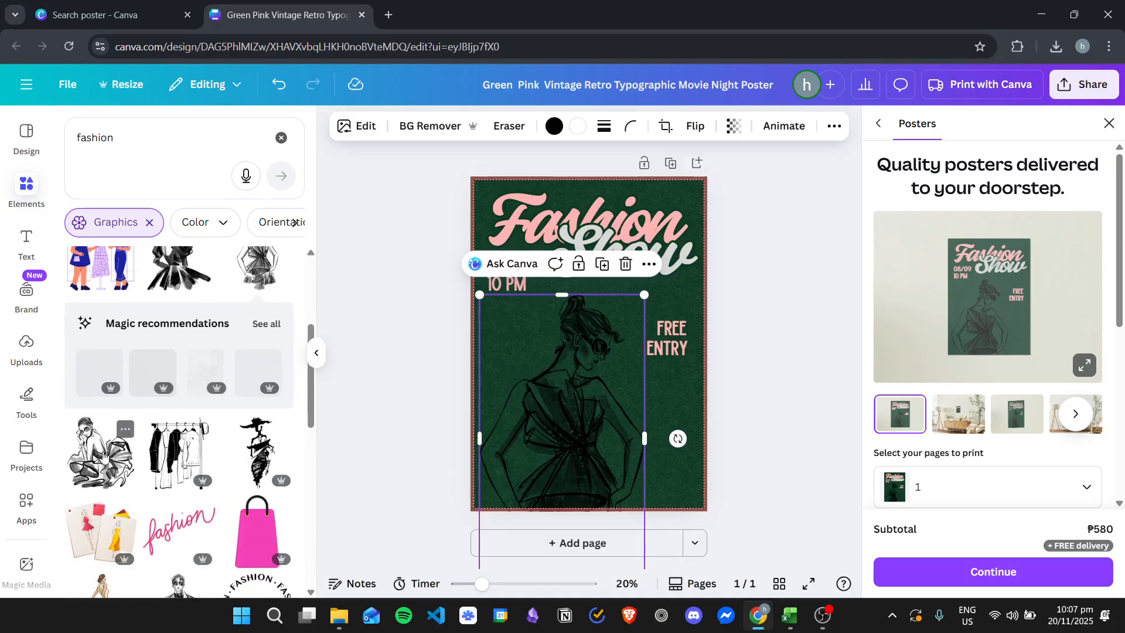
Step: Replace the pleated-dress sketch with the ink sketch of the crouching woman in sunglasses, placed below the titles
left_click(101, 451)
mouse_move(578, 366)
left_mouse_down()
mouse_move(571, 432)
mouse_move(555, 435)
mouse_move(608, 351)
left_mouse_up()
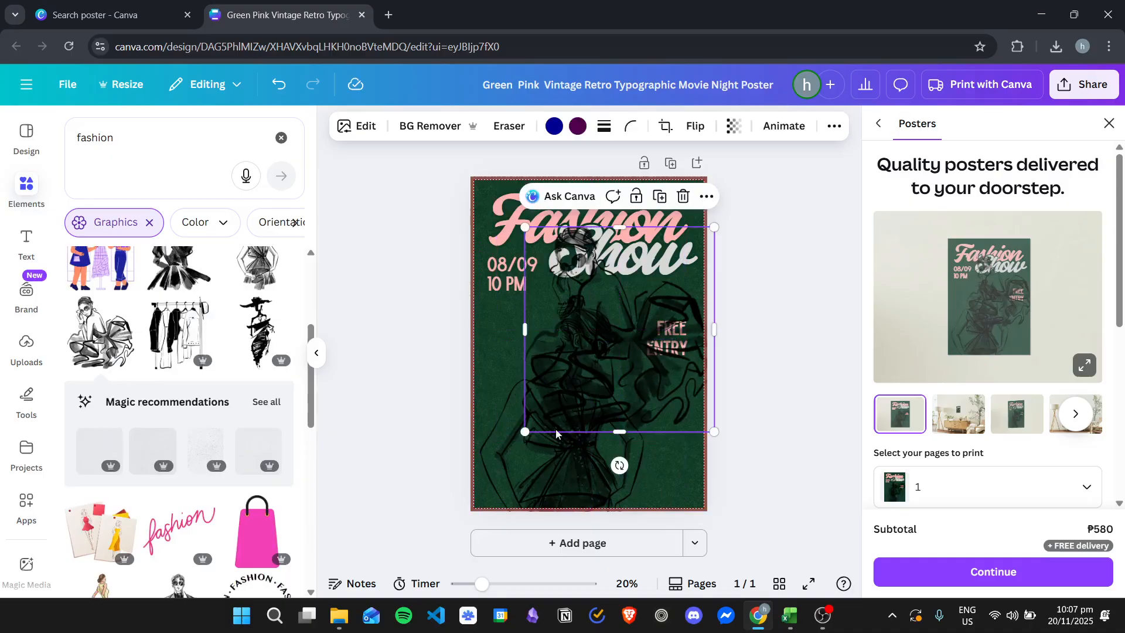
left_click(547, 481)
key("Delete")
mouse_move(623, 392)
left_mouse_down()
mouse_move(547, 402)
mouse_move(578, 397)
mouse_move(575, 379)
left_mouse_up()
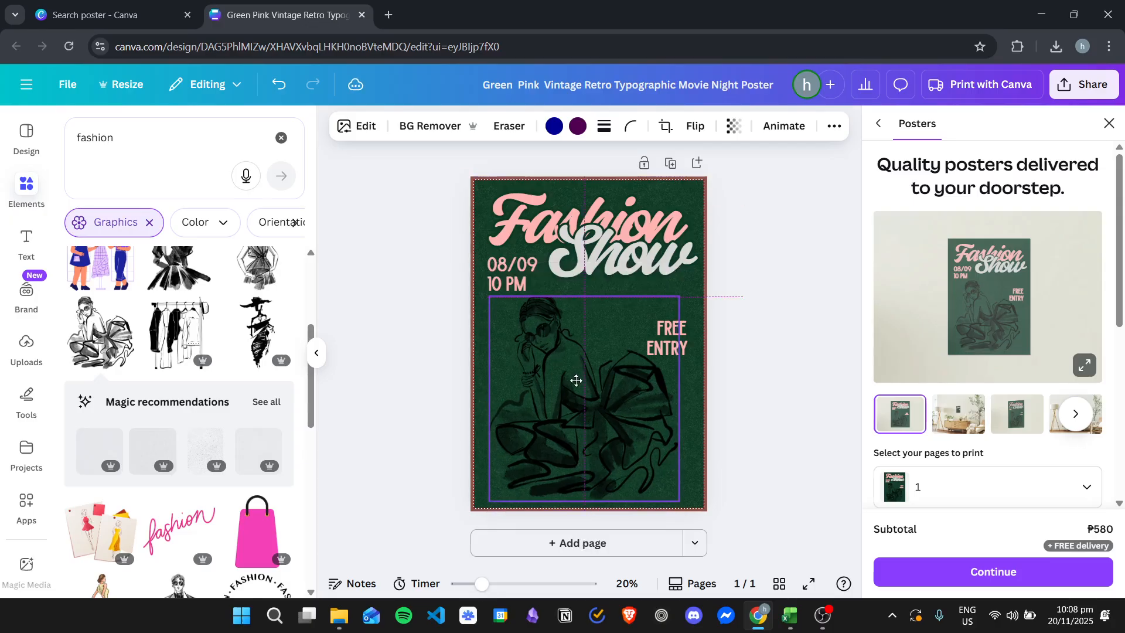
Step: Enlarge the crouching-woman sketch and center it across the poster's lower part, with its bottom edge running off the page
left_click_drag(680, 305, 736, 261)
left_click_drag(585, 357, 580, 367)
left_click_drag(702, 275, 682, 300)
left_click_drag(585, 355, 595, 356)
Step: Select the texture overlay covering the poster, shift it aside, and remove it
left_click(695, 198)
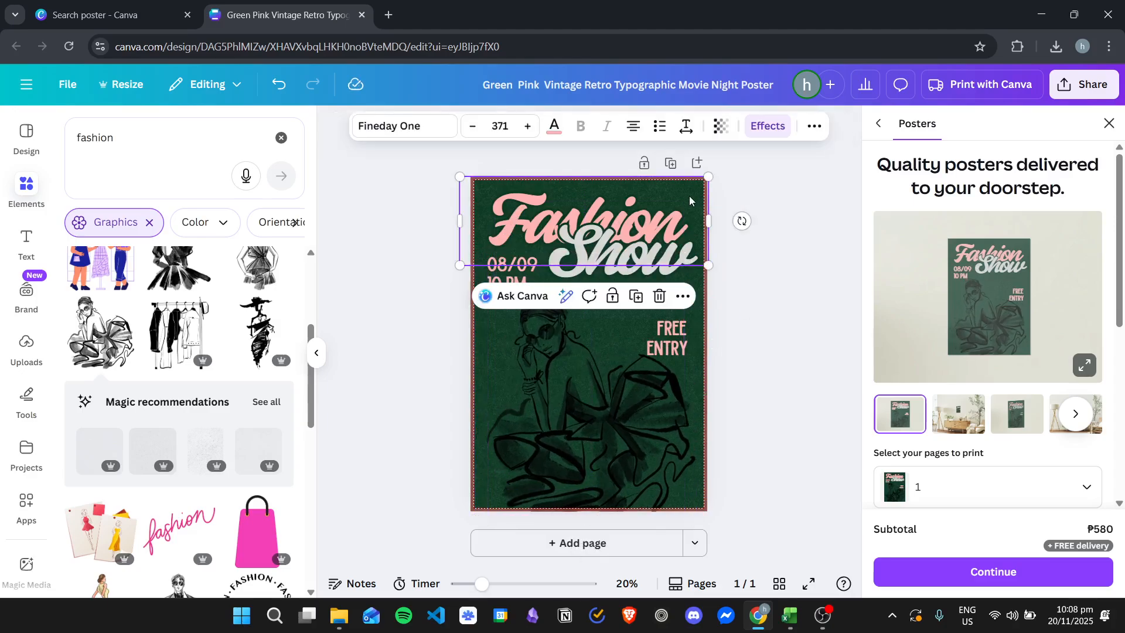
left_click(562, 345)
left_click(480, 338)
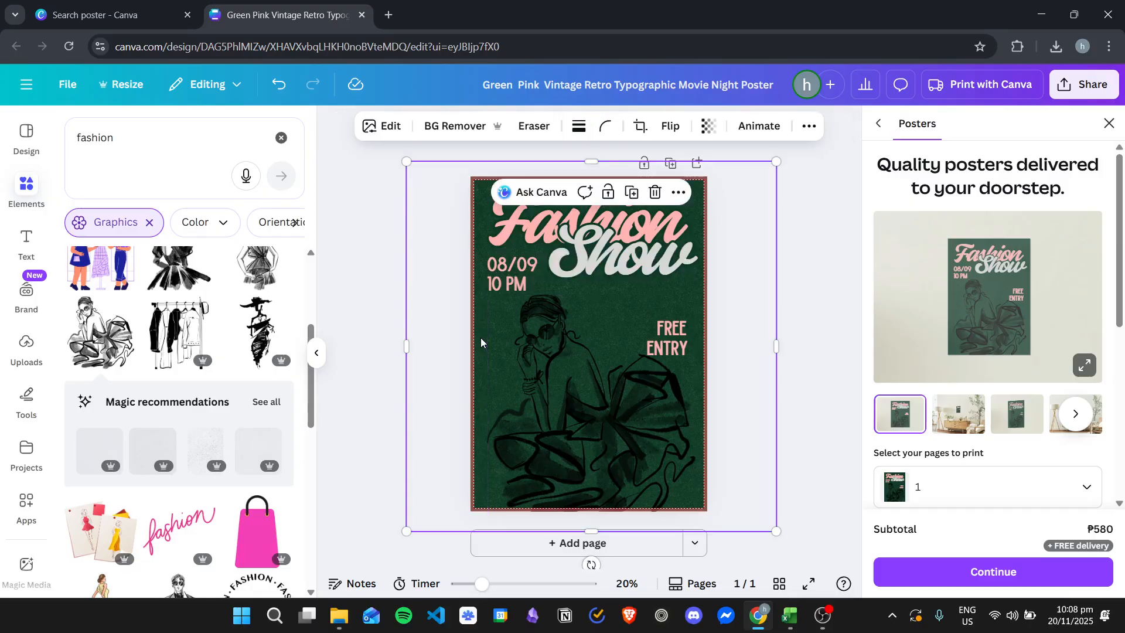
mouse_move(481, 337)
left_mouse_down()
mouse_move(389, 359)
mouse_move(309, 436)
mouse_move(498, 359)
mouse_move(482, 366)
mouse_move(495, 338)
left_mouse_up()
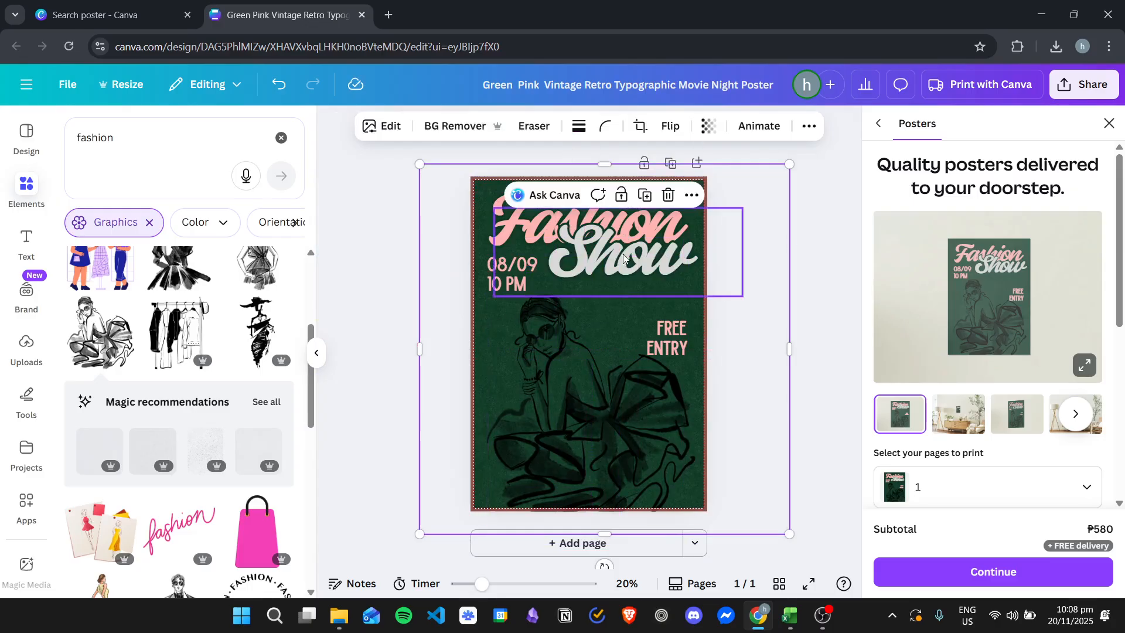
left_click_drag(484, 333, 442, 346)
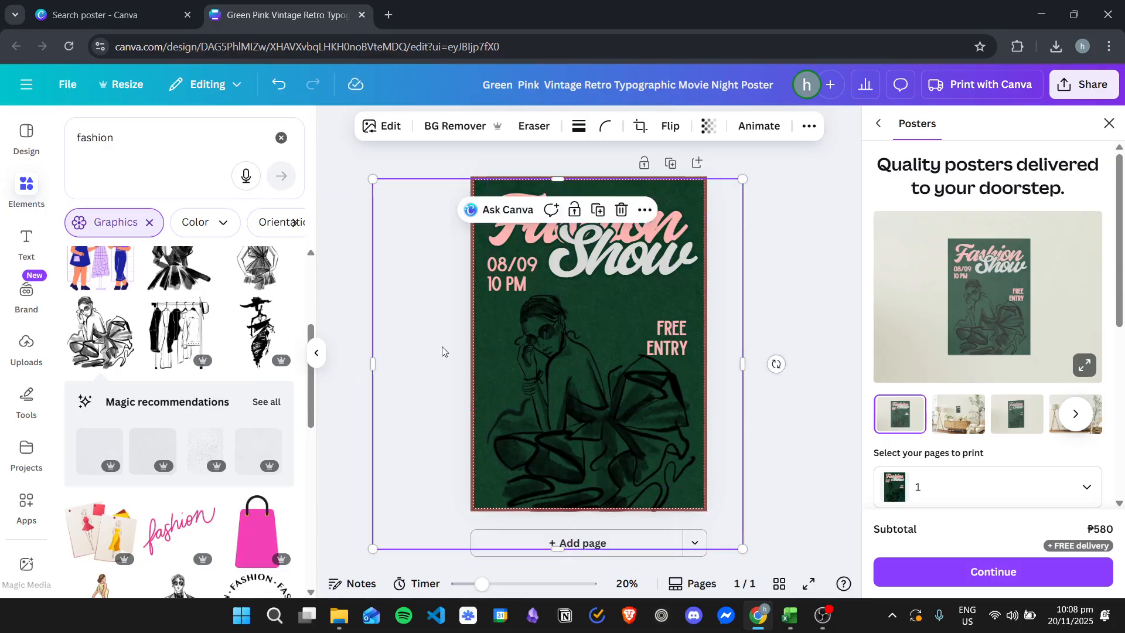
left_click(441, 346)
Step: Set the poster's background color to light gray
left_click(478, 318)
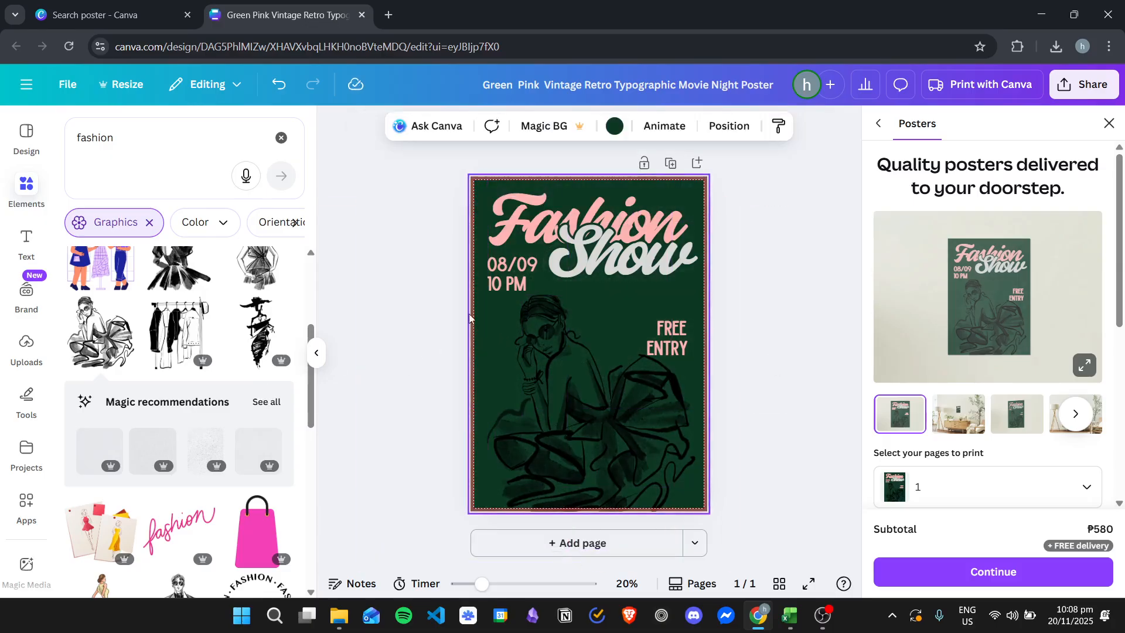
left_click(614, 126)
left_click(246, 464)
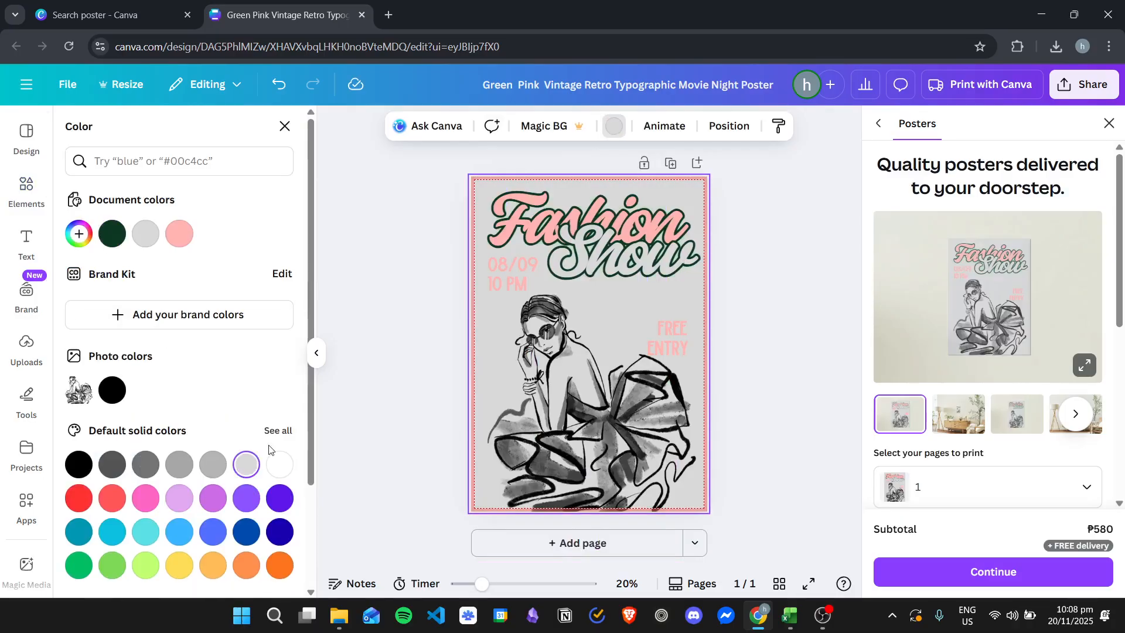
left_click(818, 300)
Step: Set the text color of the "Show" title to lime green
left_click(604, 250)
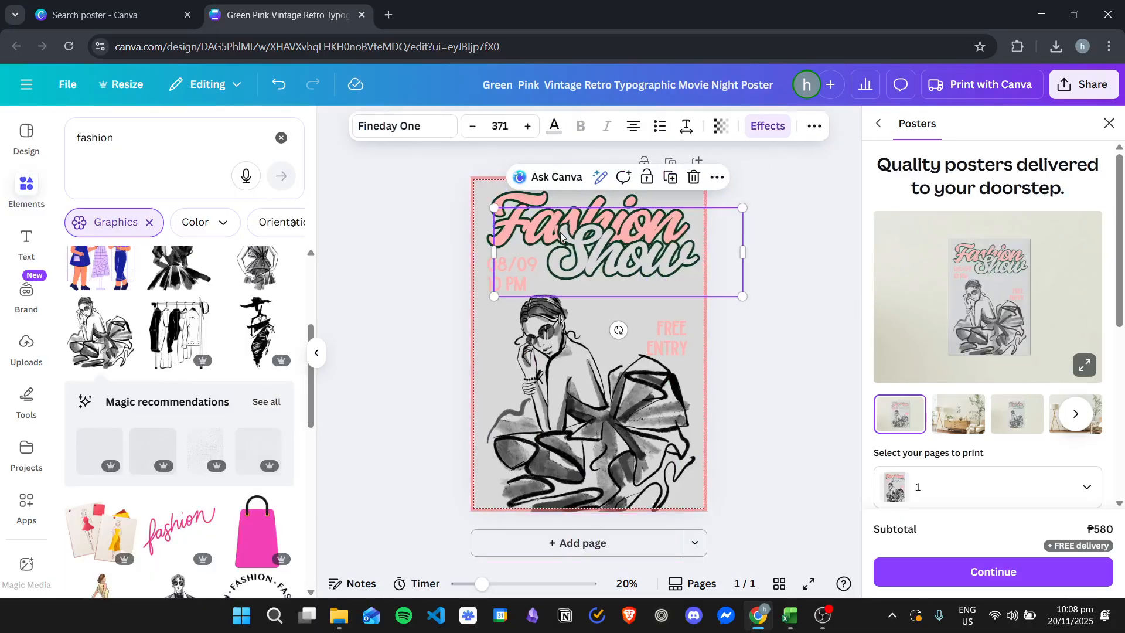
left_click(553, 126)
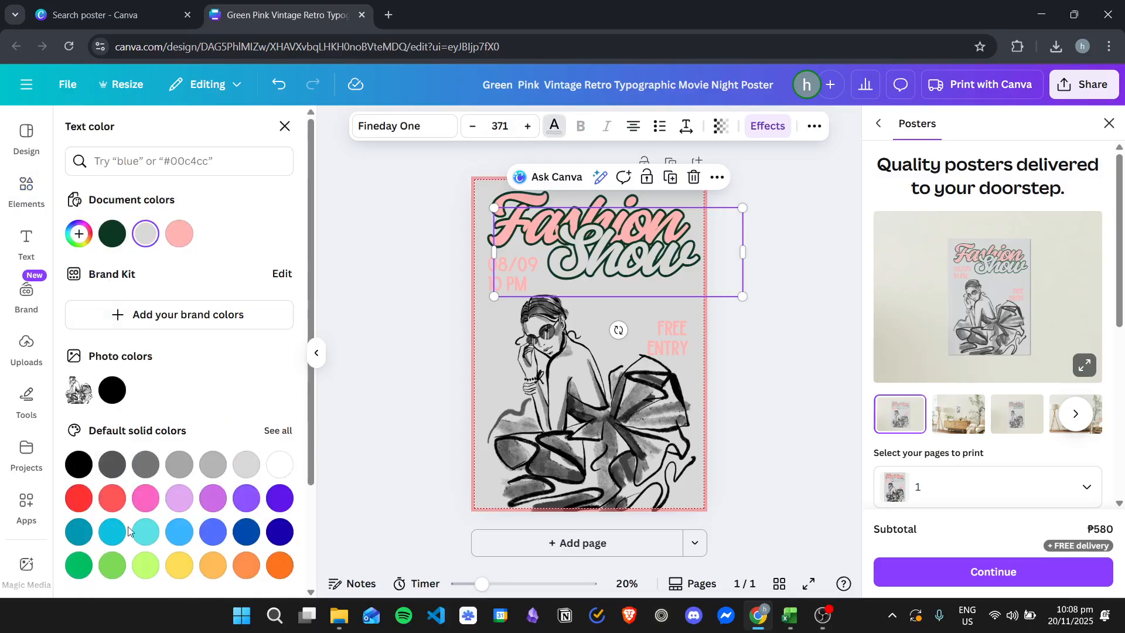
left_click(140, 566)
left_click(785, 351)
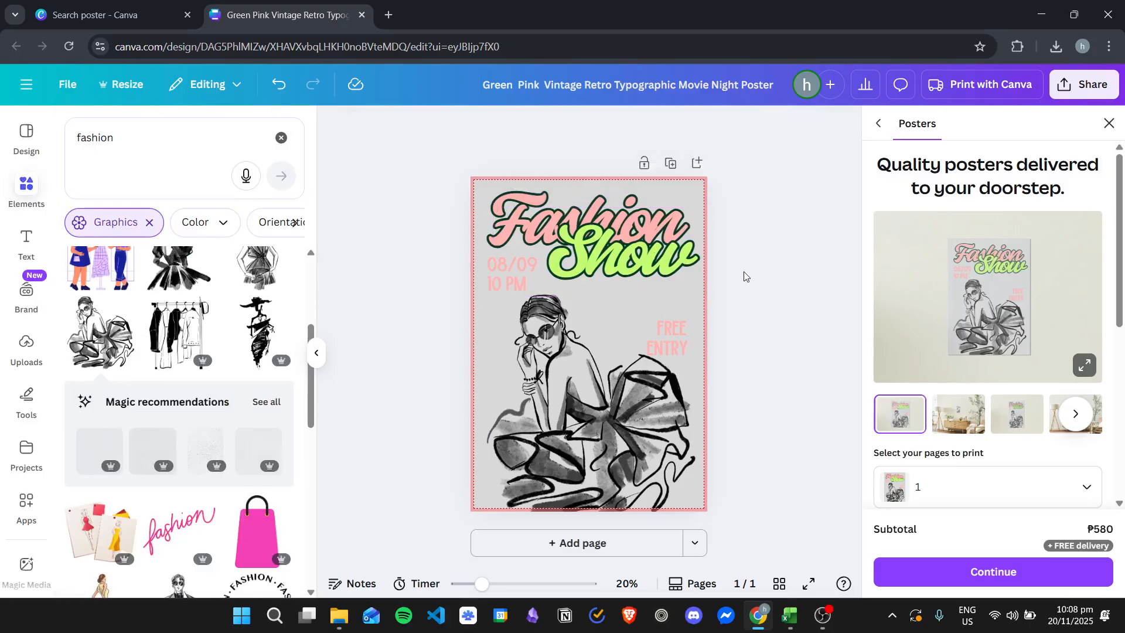
Step: Nudge the crouching-woman sketch slightly left and close the poster printing offer
left_click(554, 376)
left_click_drag(553, 376, 549, 376)
left_click(799, 342)
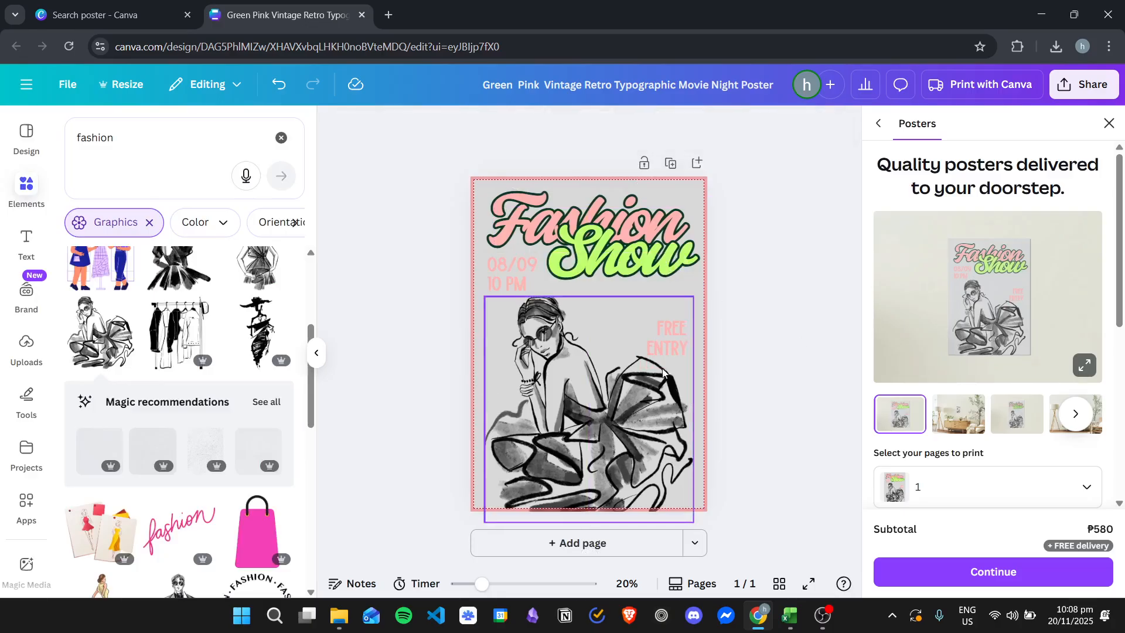
left_click(1109, 123)
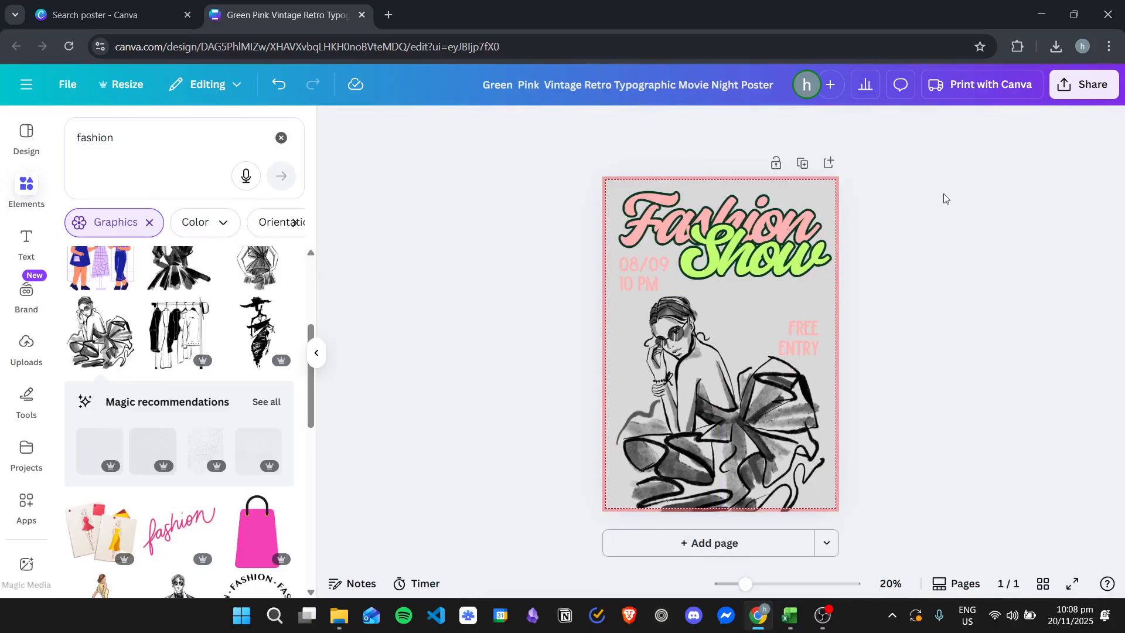
Step: Download the poster as a PDF Print file
left_click(1103, 83)
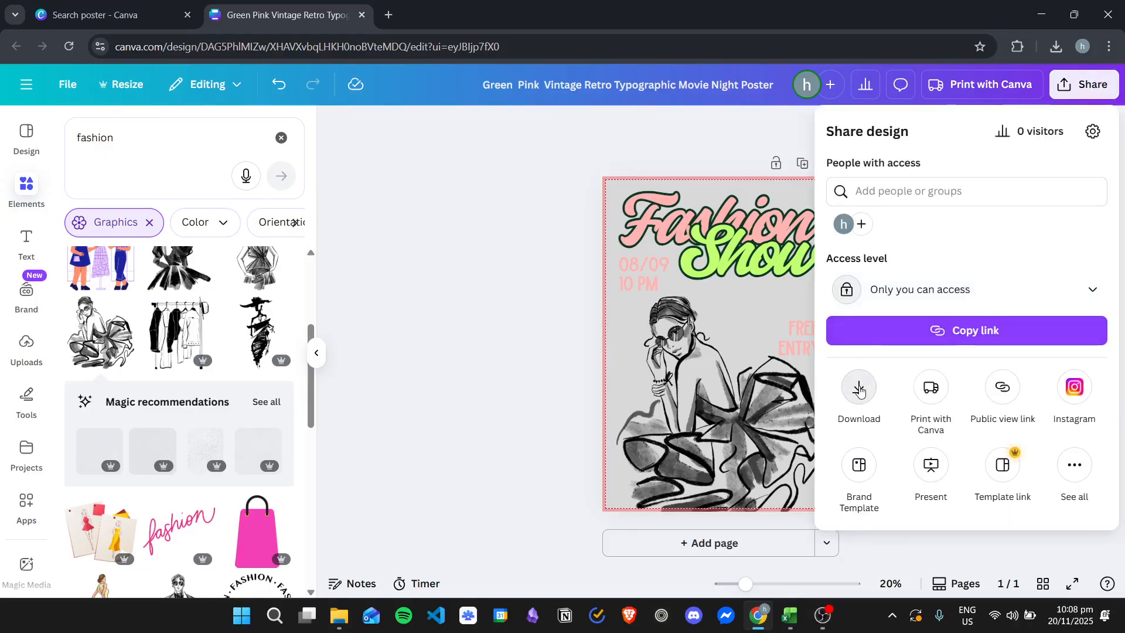
left_click(859, 388)
left_click(1034, 187)
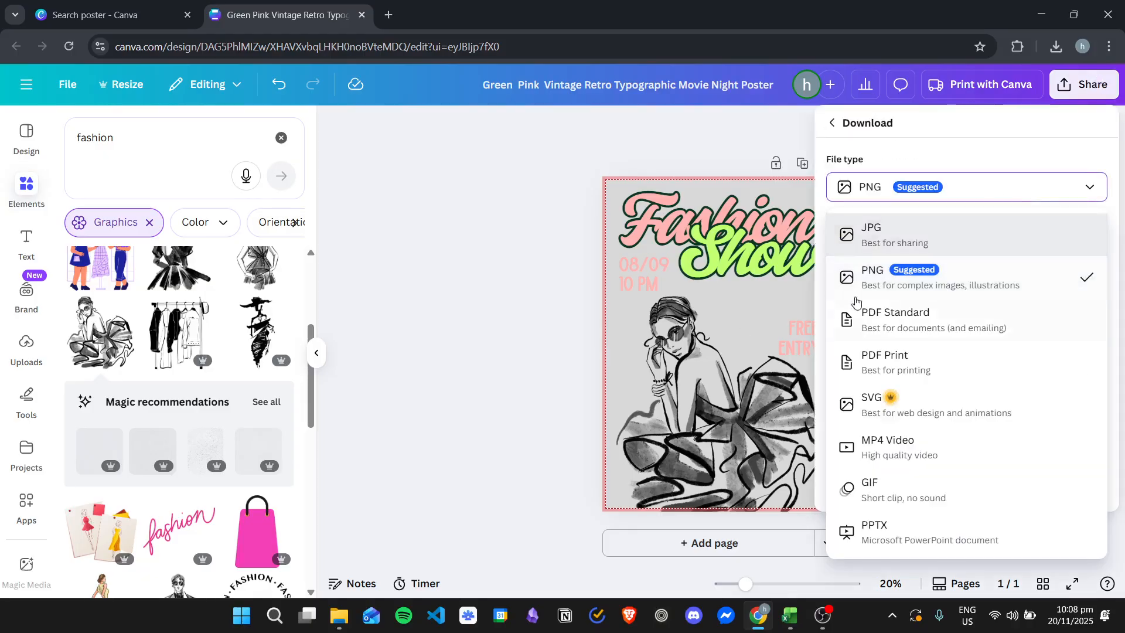
left_click(971, 364)
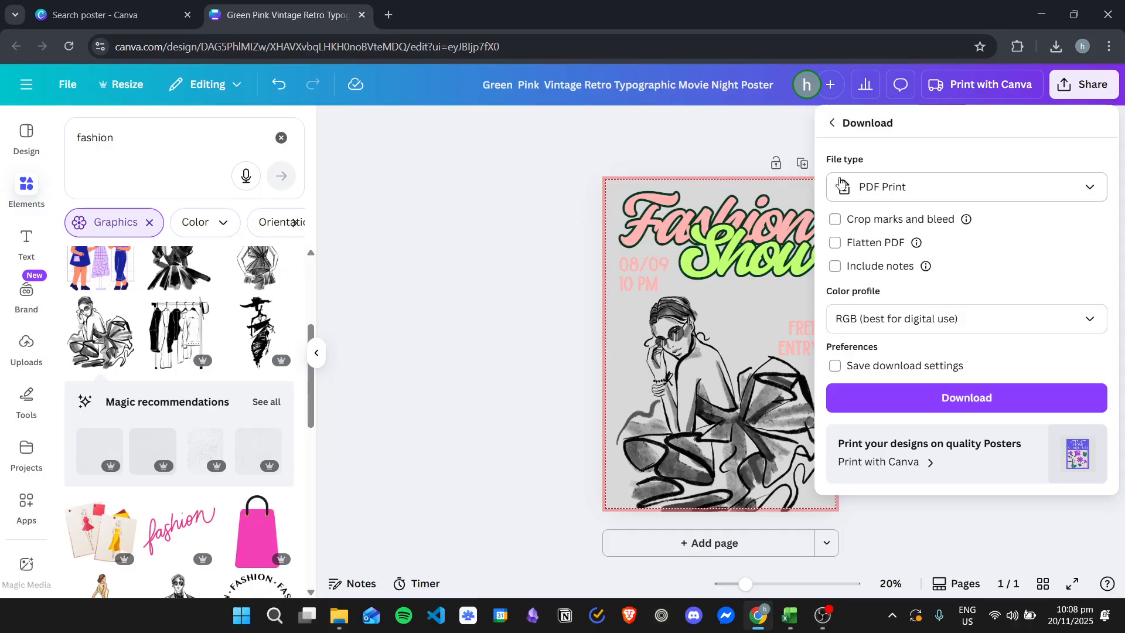
left_click(971, 401)
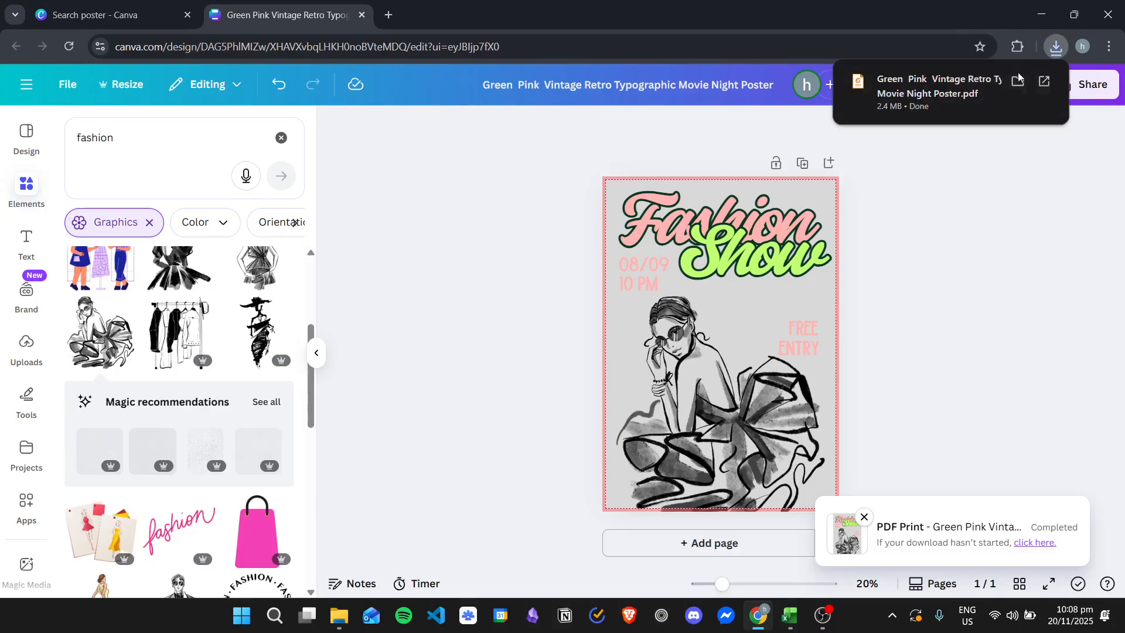
Step: Open the downloaded PDF, view it fitted to the page, and close it again
left_click(985, 94)
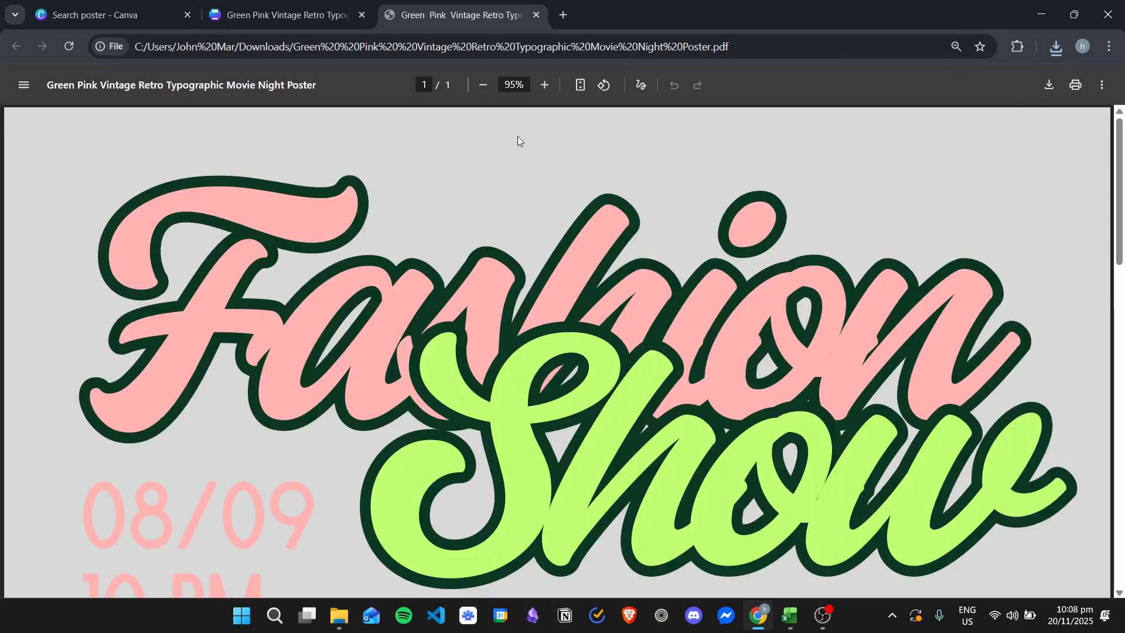
left_click(587, 87)
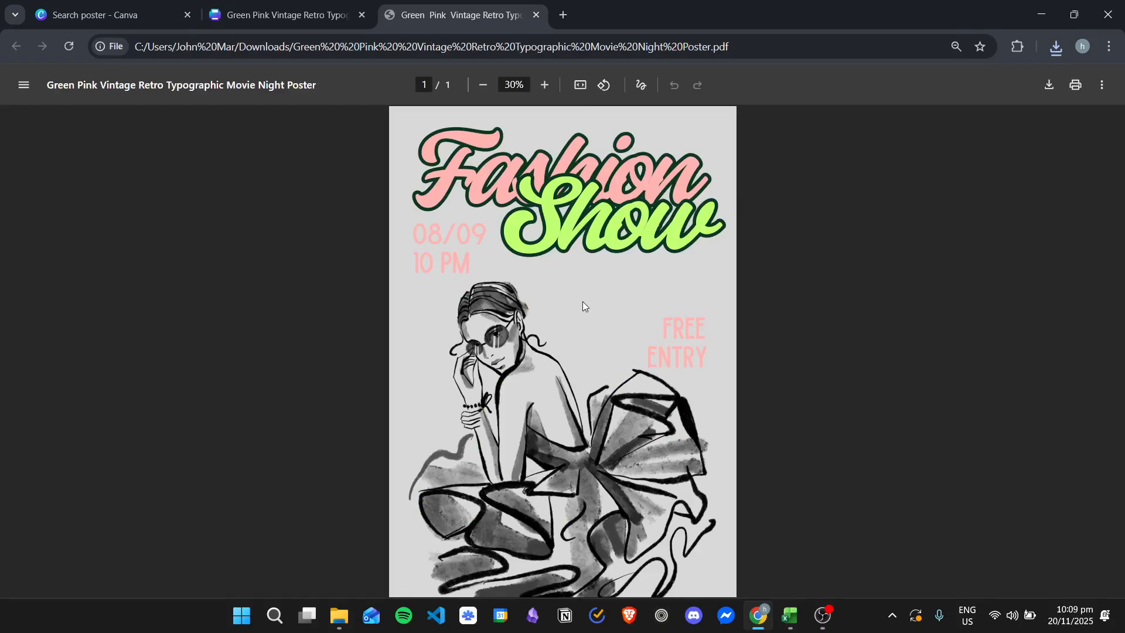
left_click(536, 17)
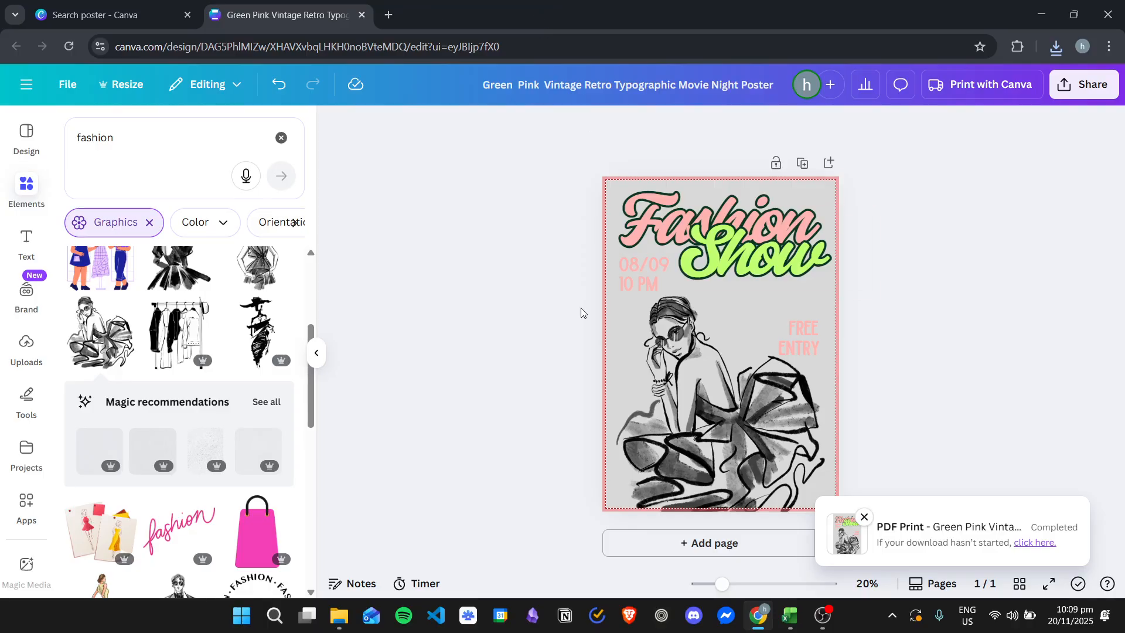
Step: Add a blank second page to the design and search the templates for "wall art"
left_click(722, 541)
left_click(551, 299)
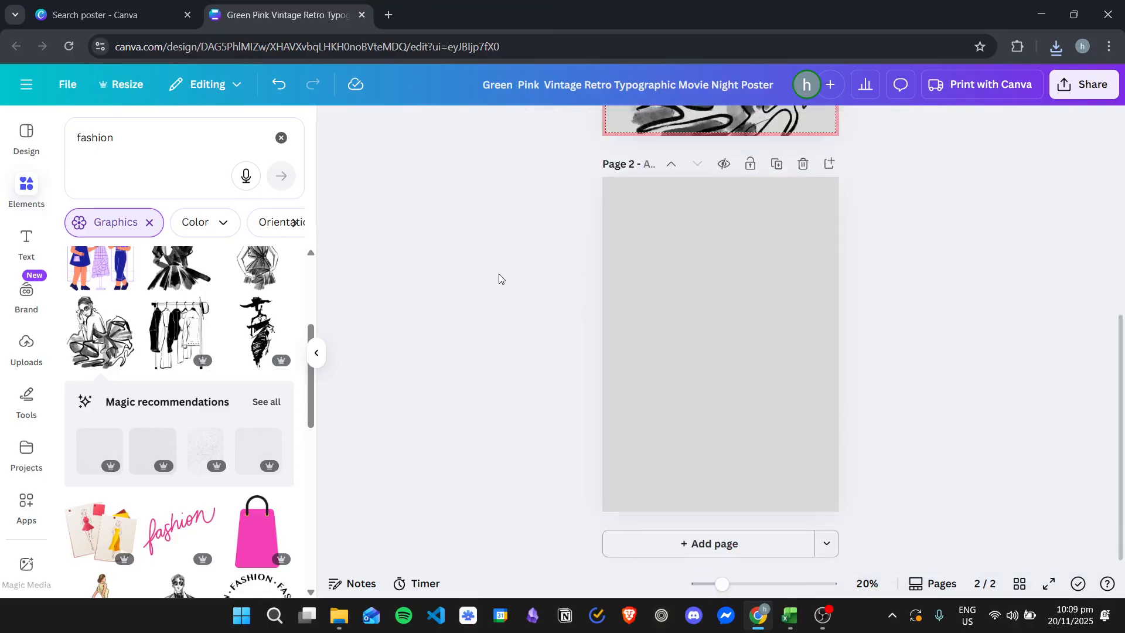
left_click(28, 152)
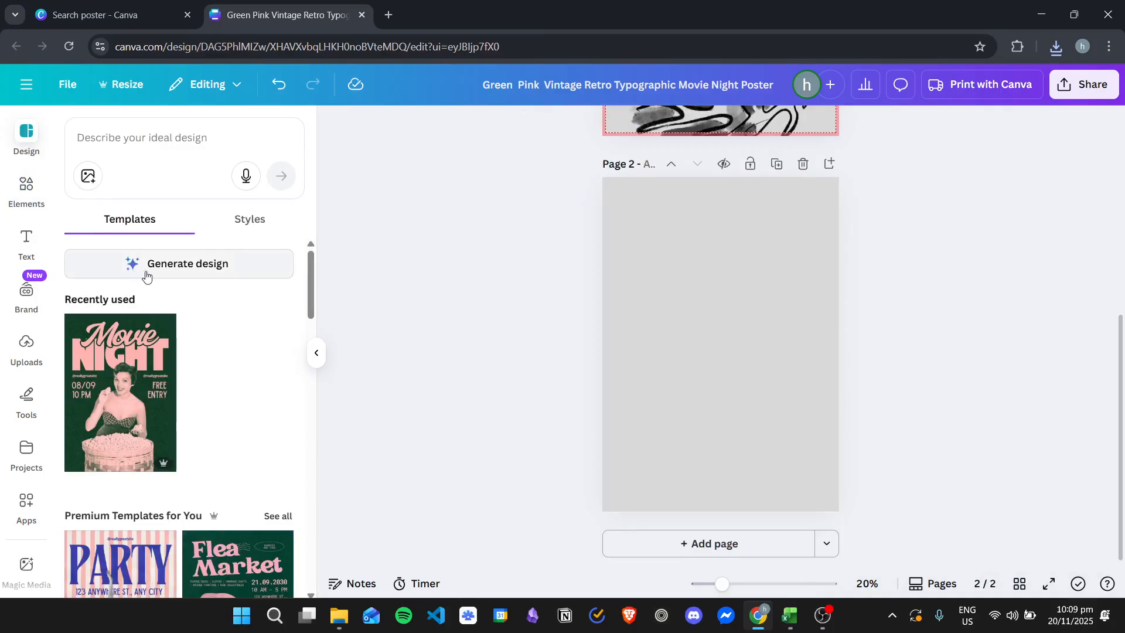
left_click(151, 149)
scroll(258, 336, "down", 7)
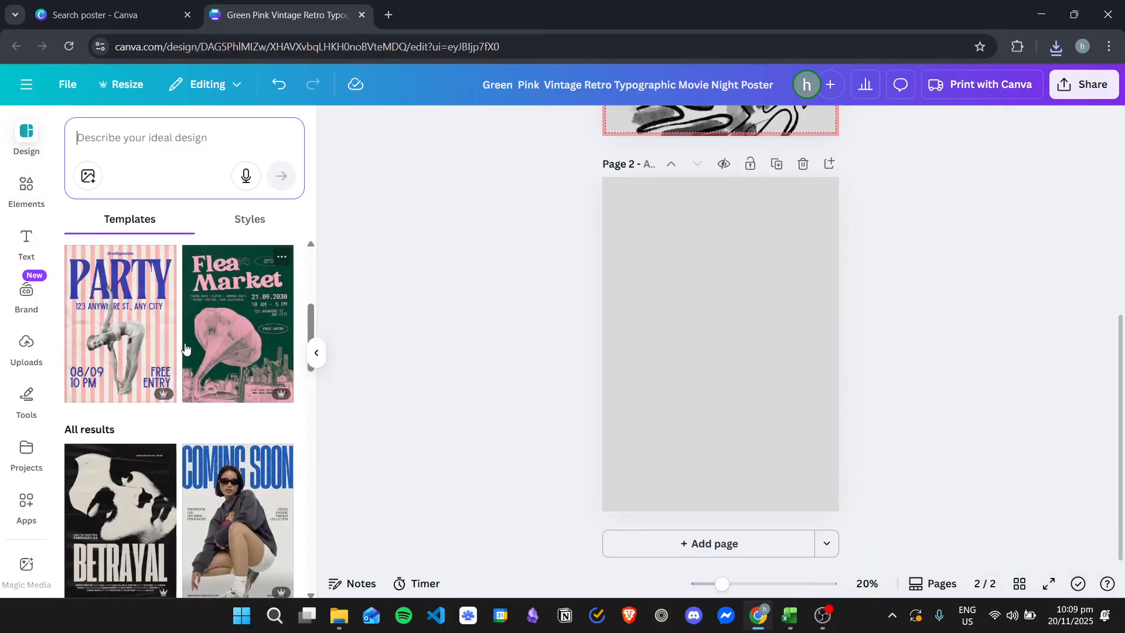
scroll(194, 339, "down", 4)
scroll(176, 293, "up", 4)
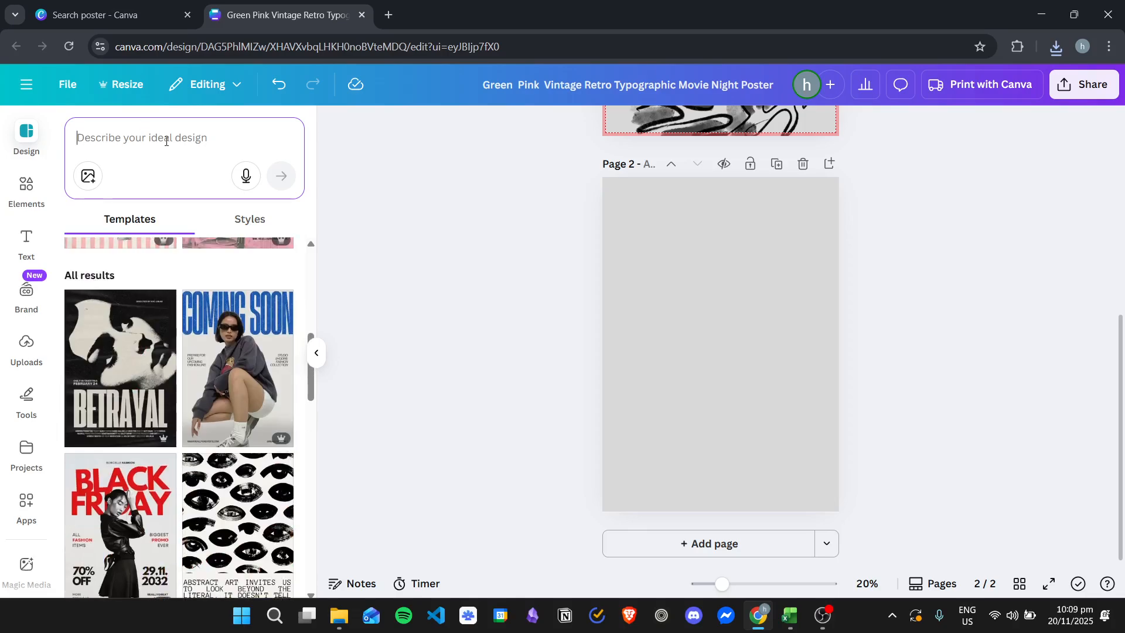
type("wall")
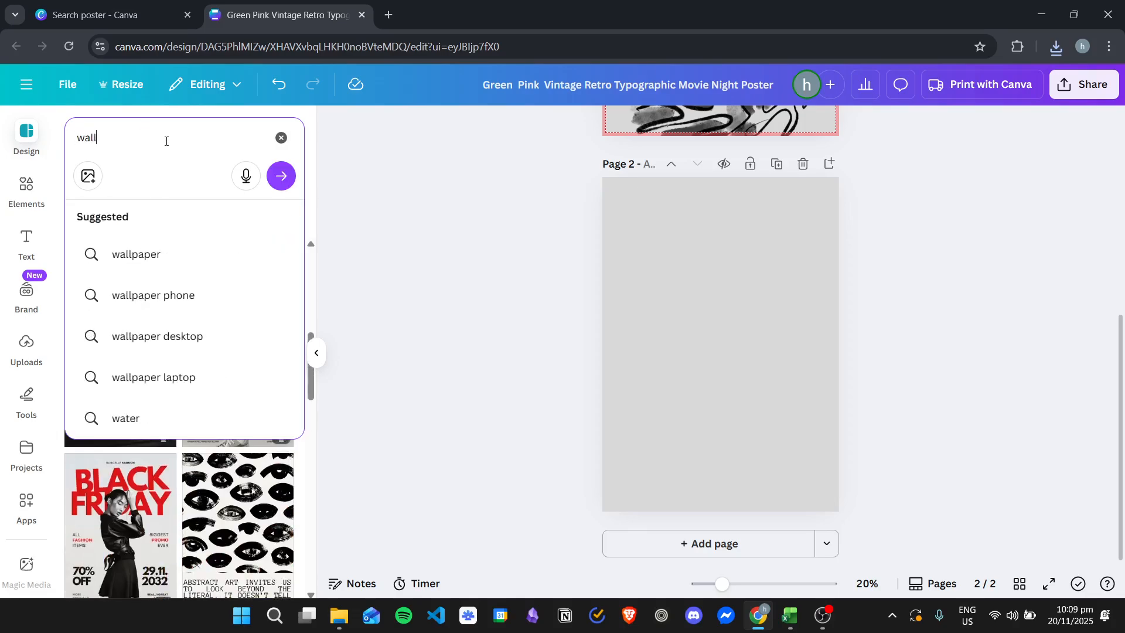
type(" art")
key("Return")
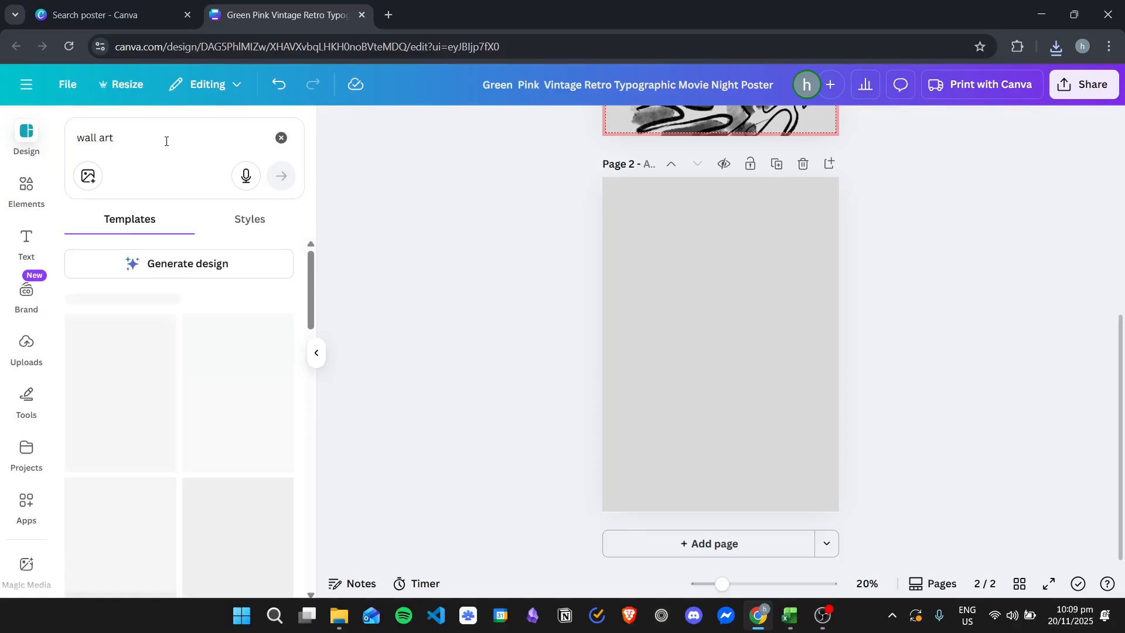
Step: Apply the beige "Take a deep breath and keep going" plant pot template to page 2
scroll(184, 299, "down", 5)
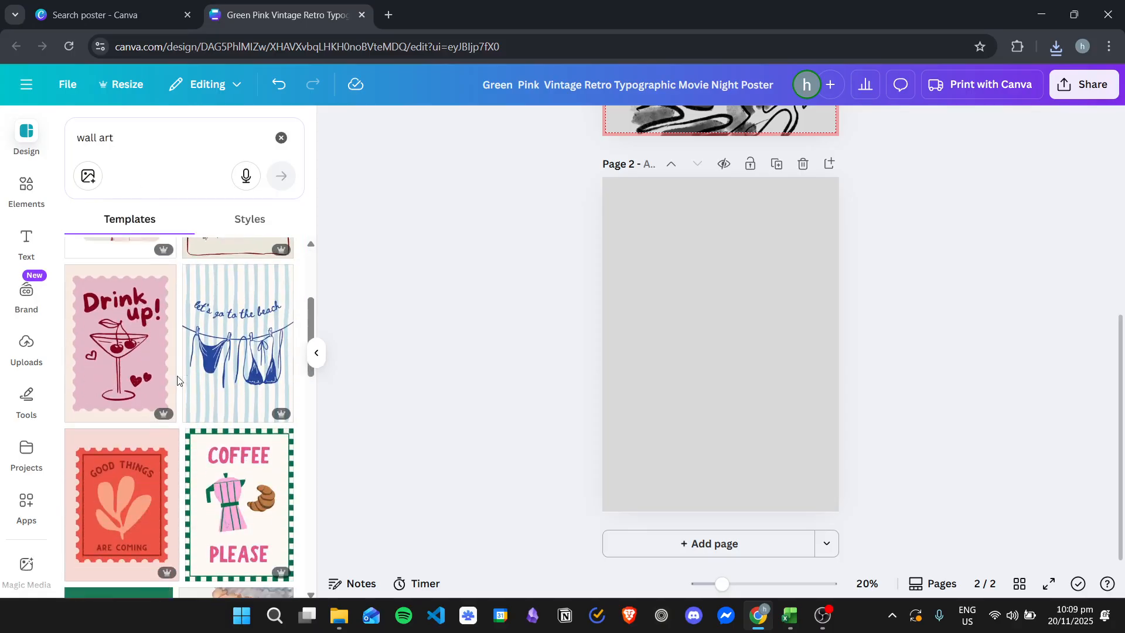
scroll(247, 393, "down", 6)
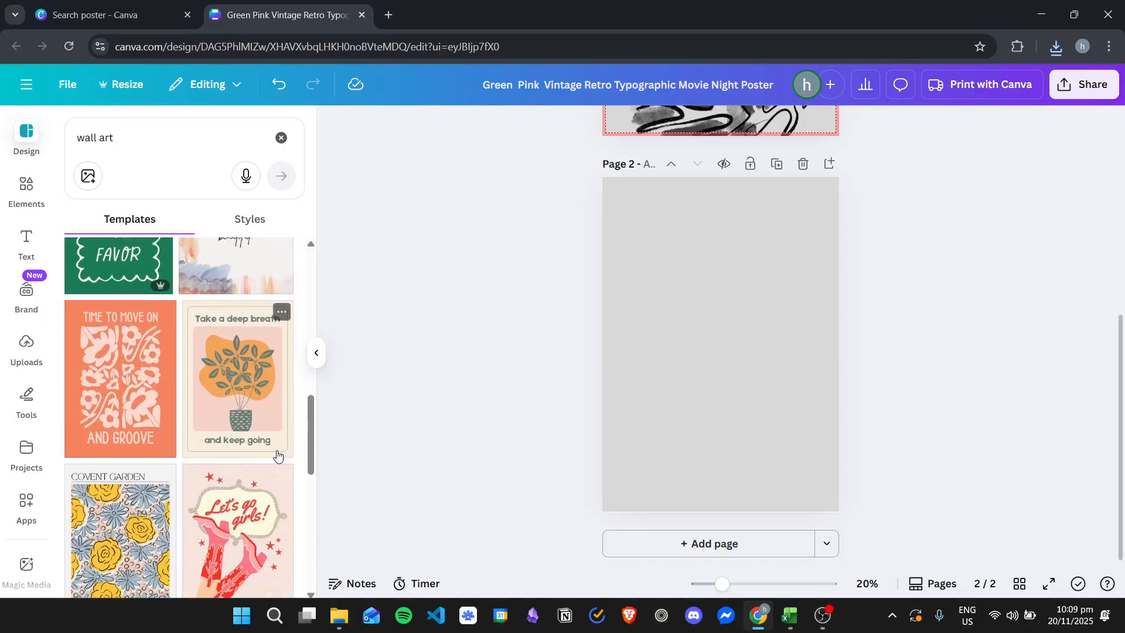
left_click(208, 372)
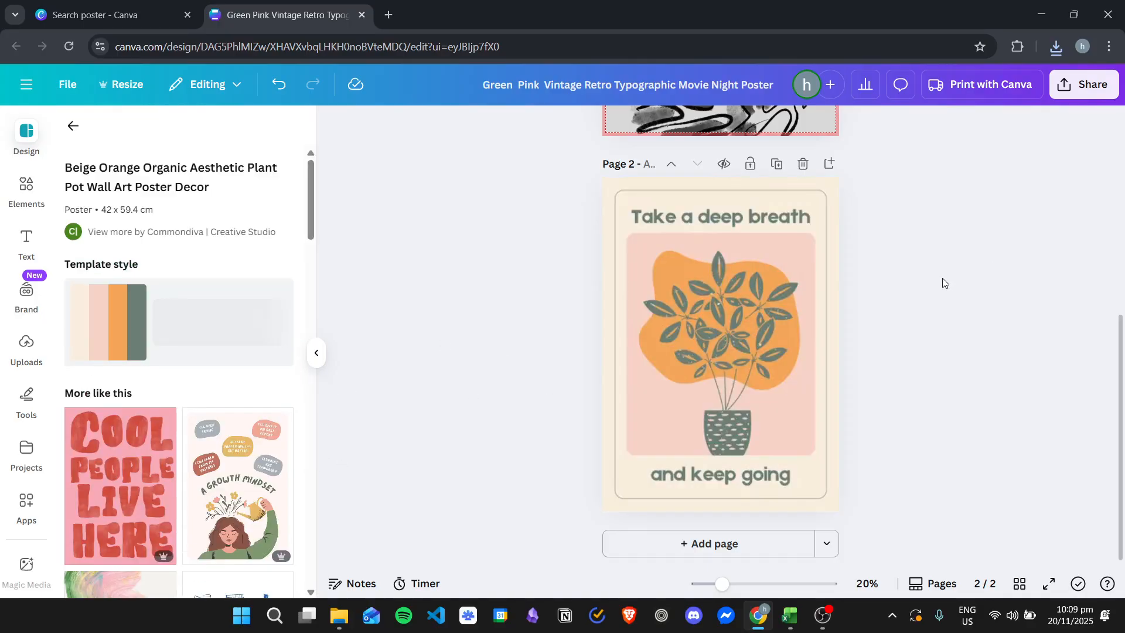
left_click(73, 128)
left_click(23, 186)
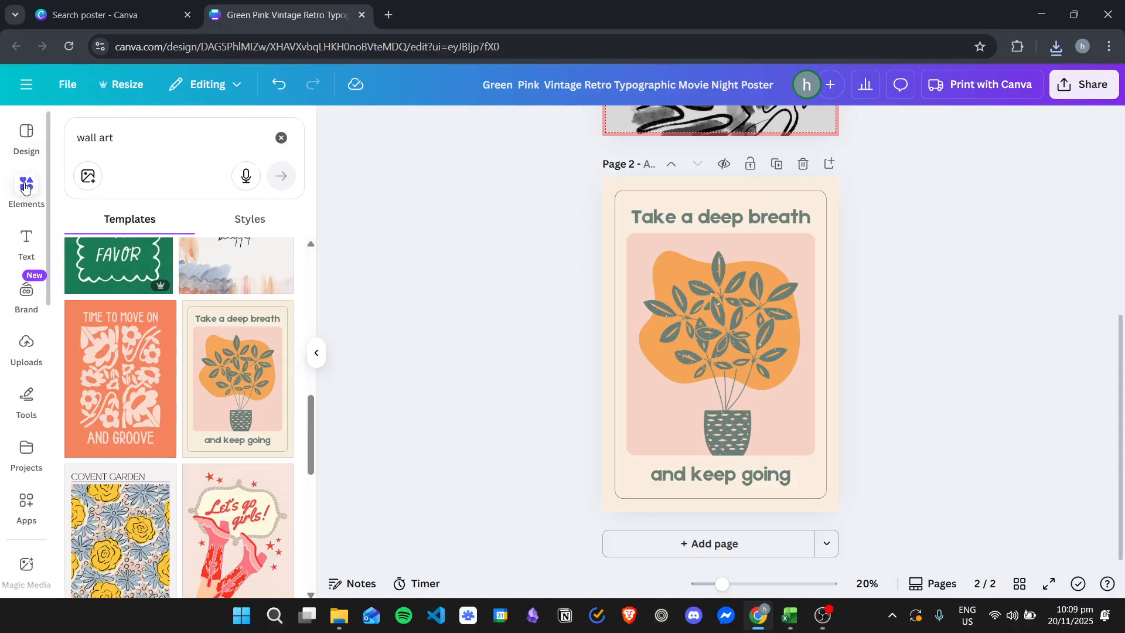
left_click(161, 151)
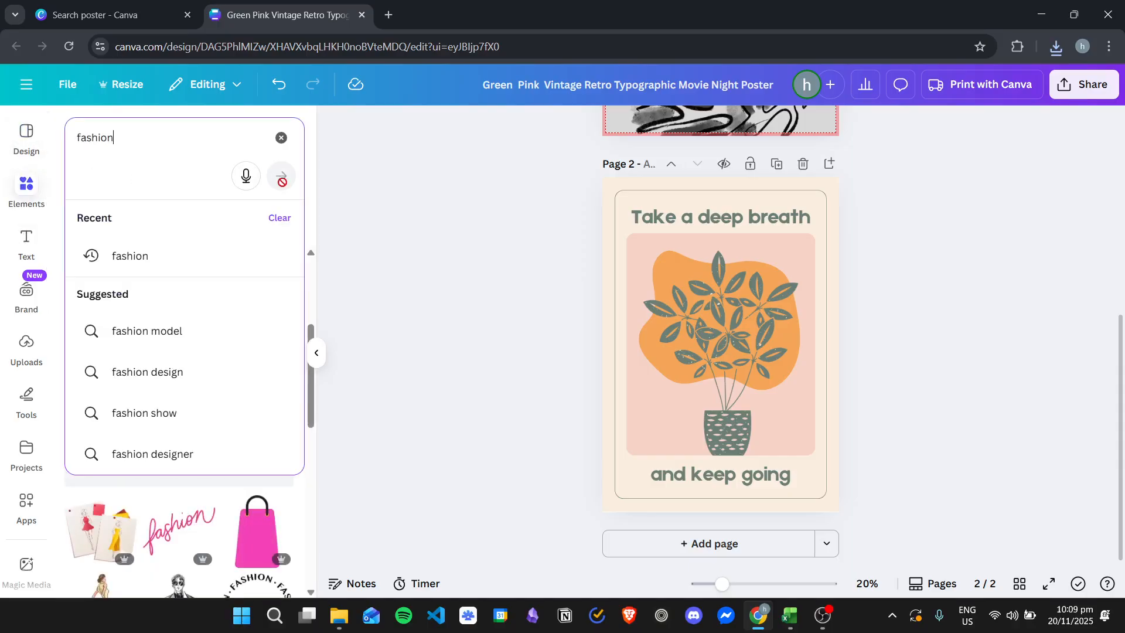
left_click(391, 281)
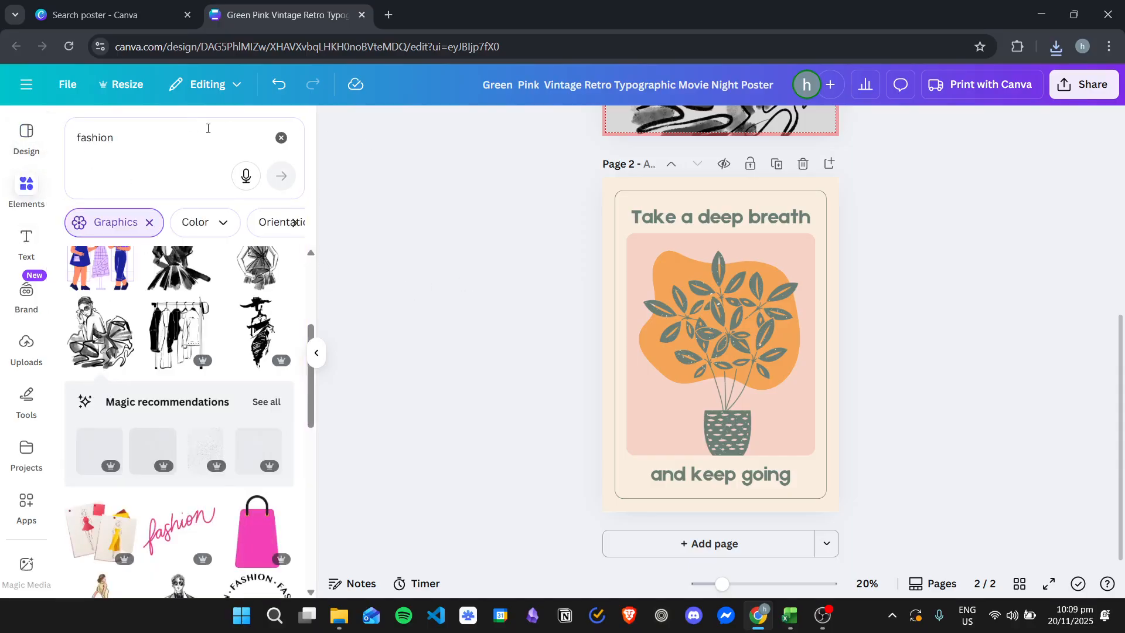
Step: Replace the headline "Take a deep breath" on page 2 with "relax! relax!"
left_click(720, 217)
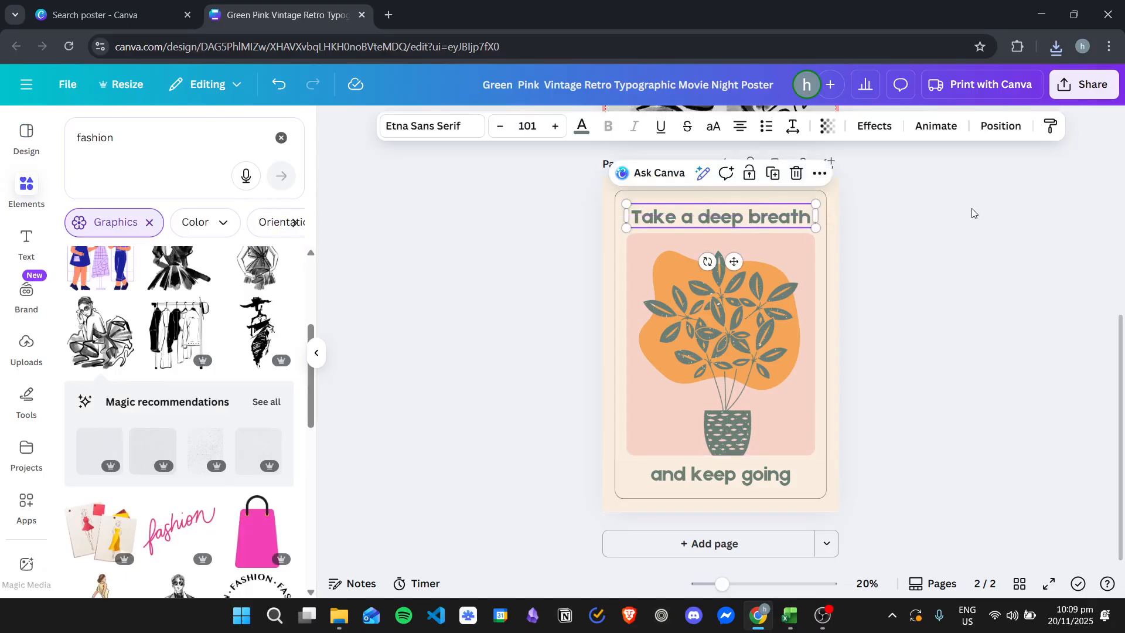
left_click(924, 223)
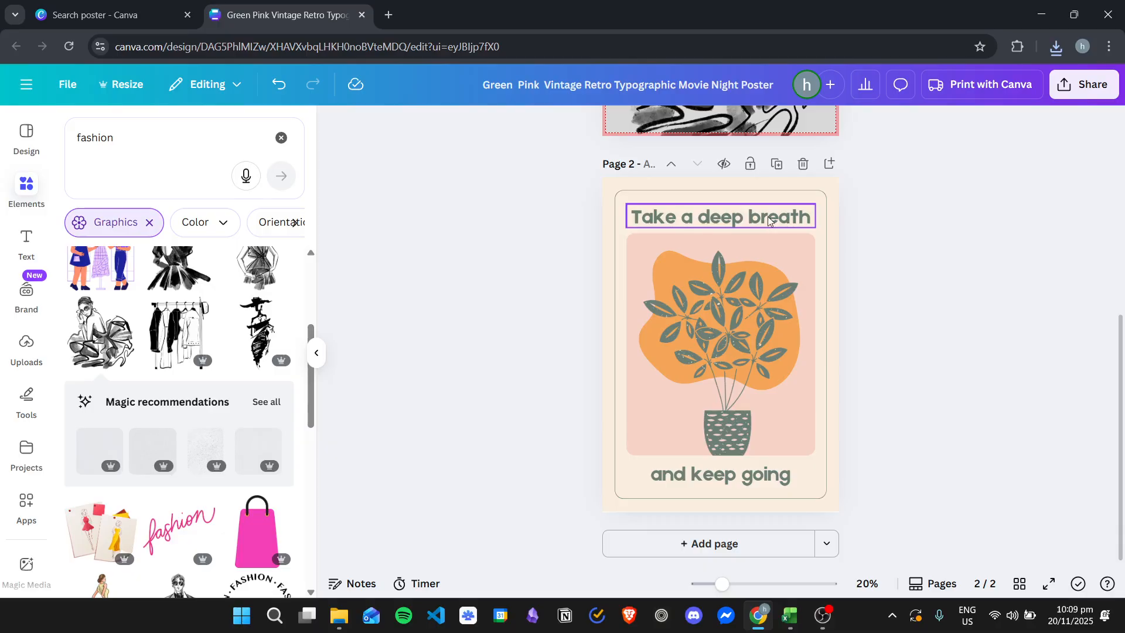
left_click(763, 220)
double_click(778, 211)
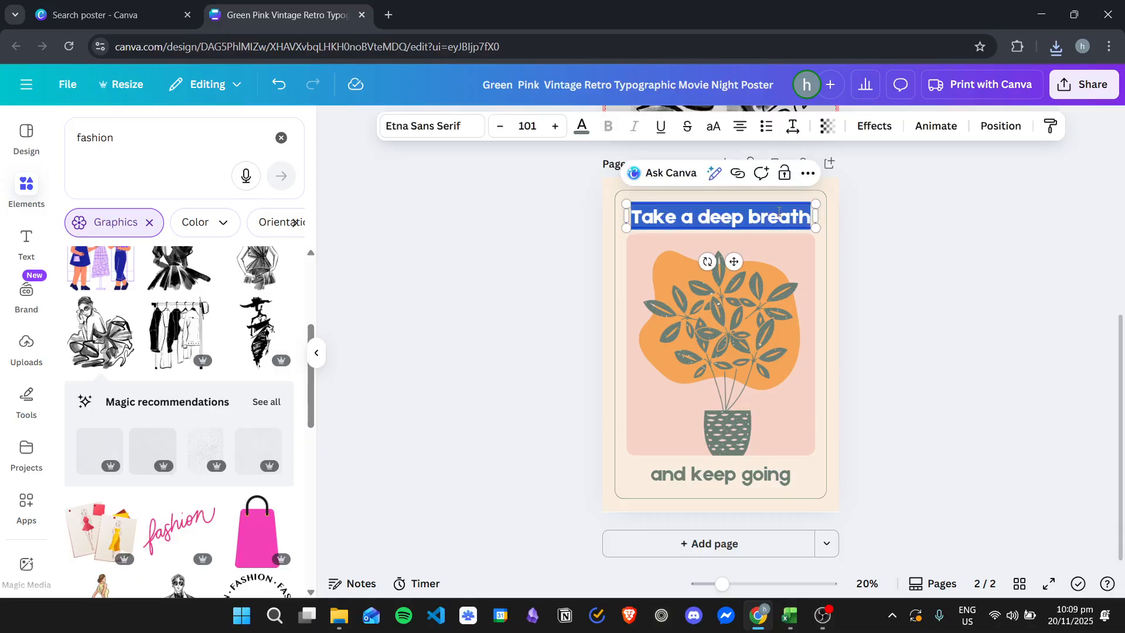
type("relax! rla")
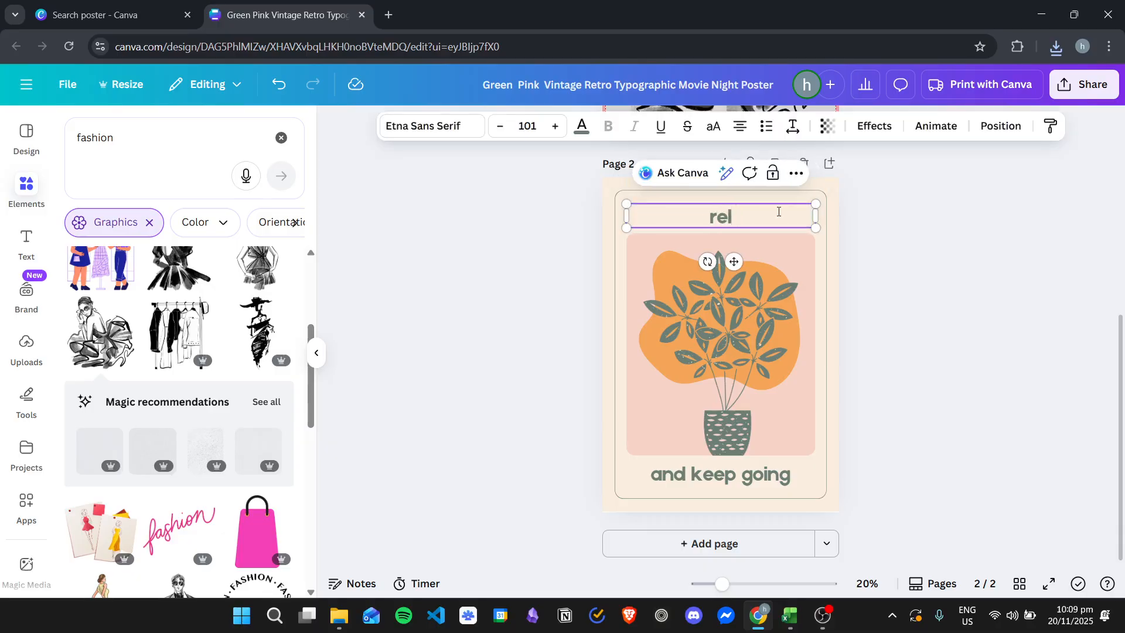
key("BackSpace")
key("BackSpace")
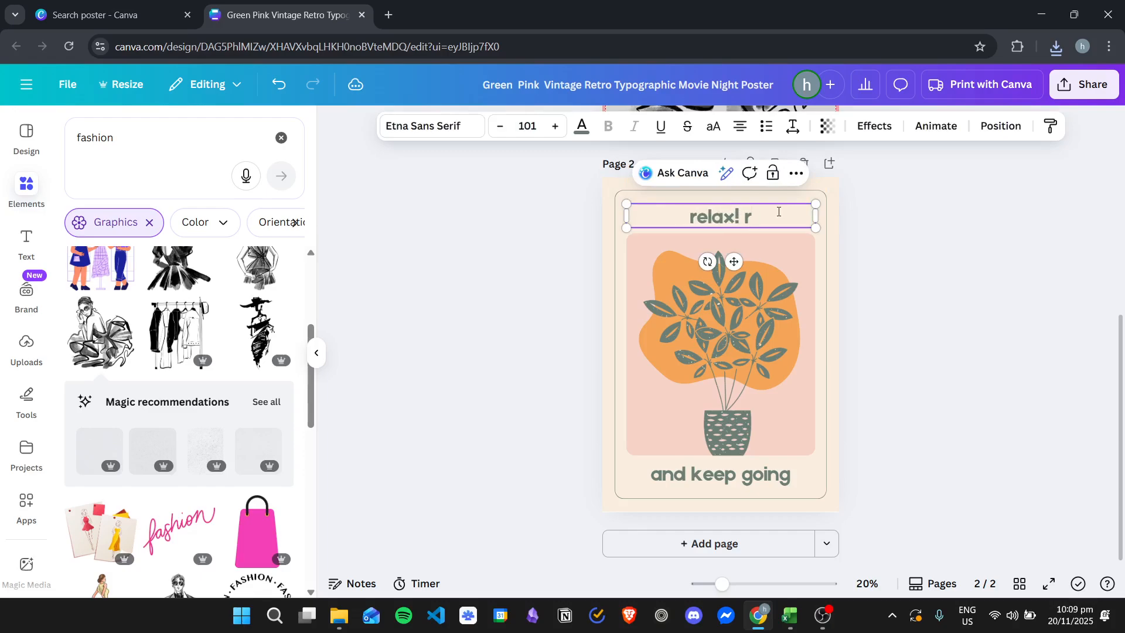
type("elax!")
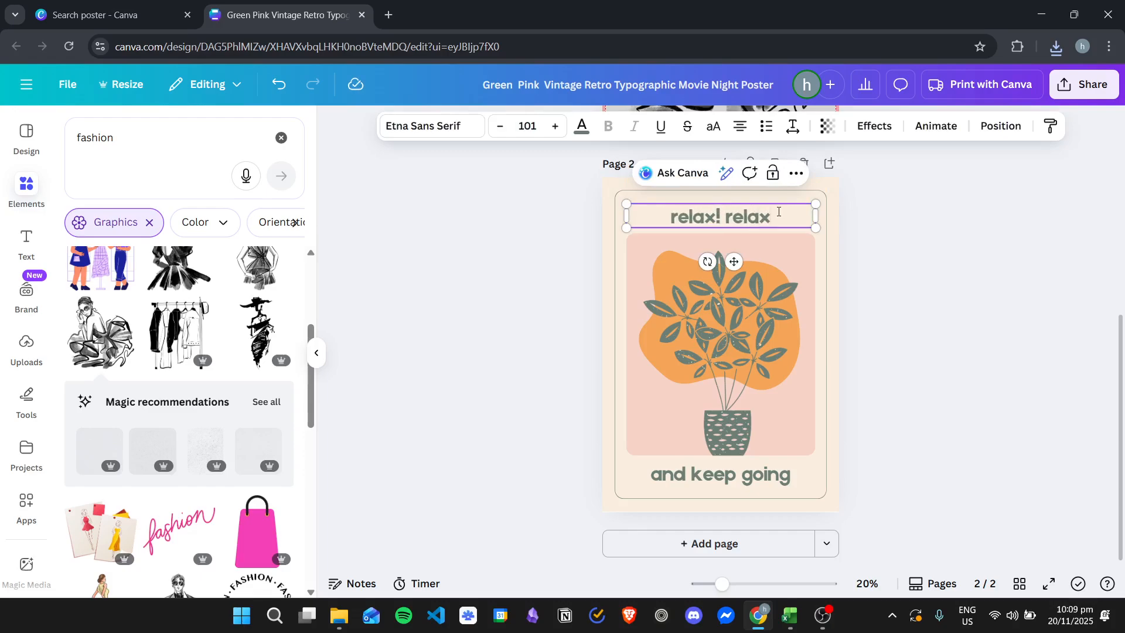
key("Escape")
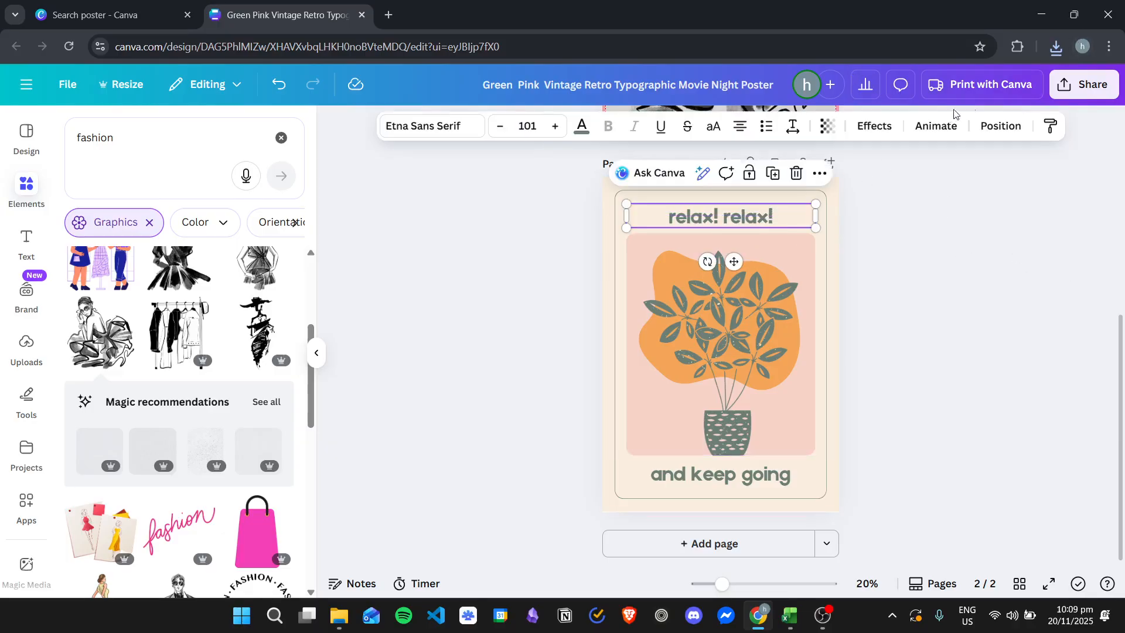
Step: Give the headline an Outline effect with thickness 30, enlarge it to about size 139, and recentre it above the plant
left_click(871, 125)
left_click(268, 311)
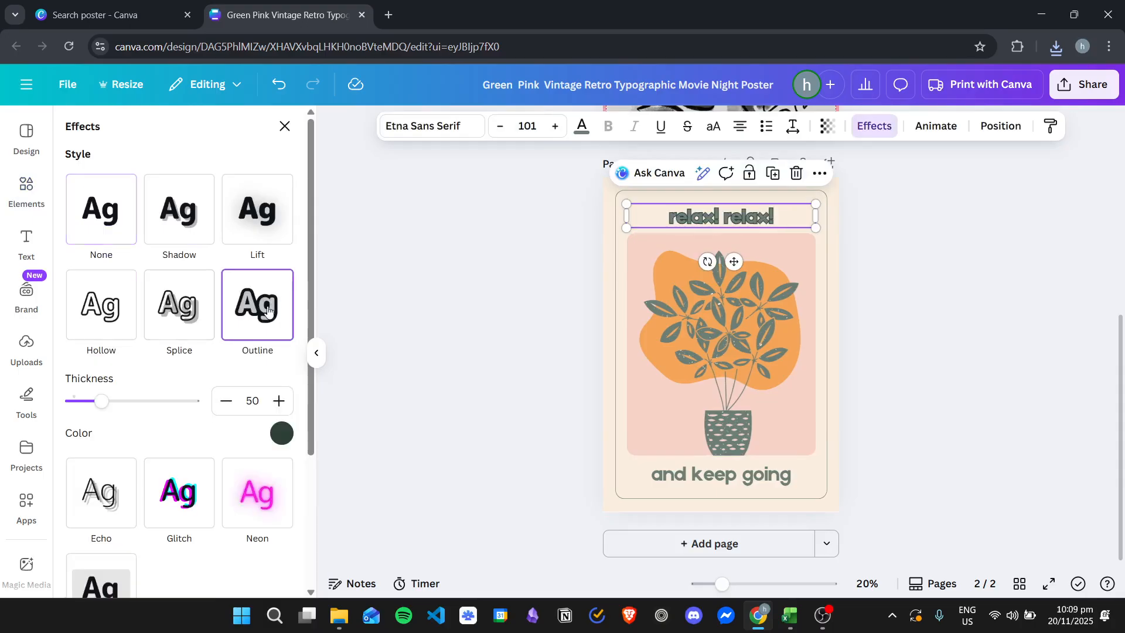
left_click_drag(101, 400, 90, 402)
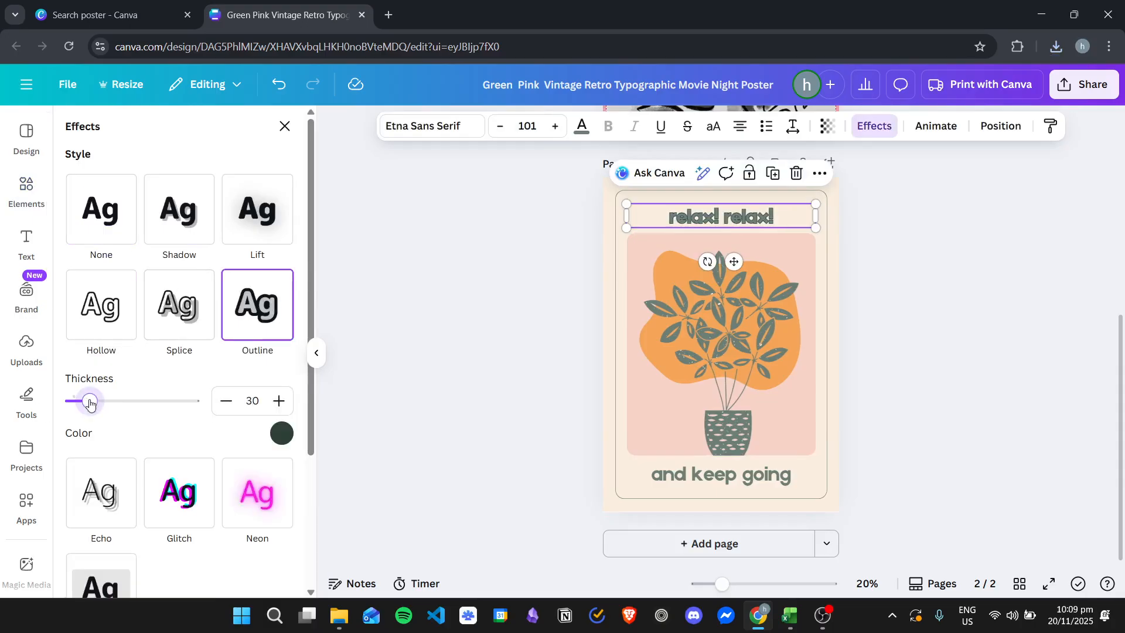
left_click_drag(816, 228, 885, 236)
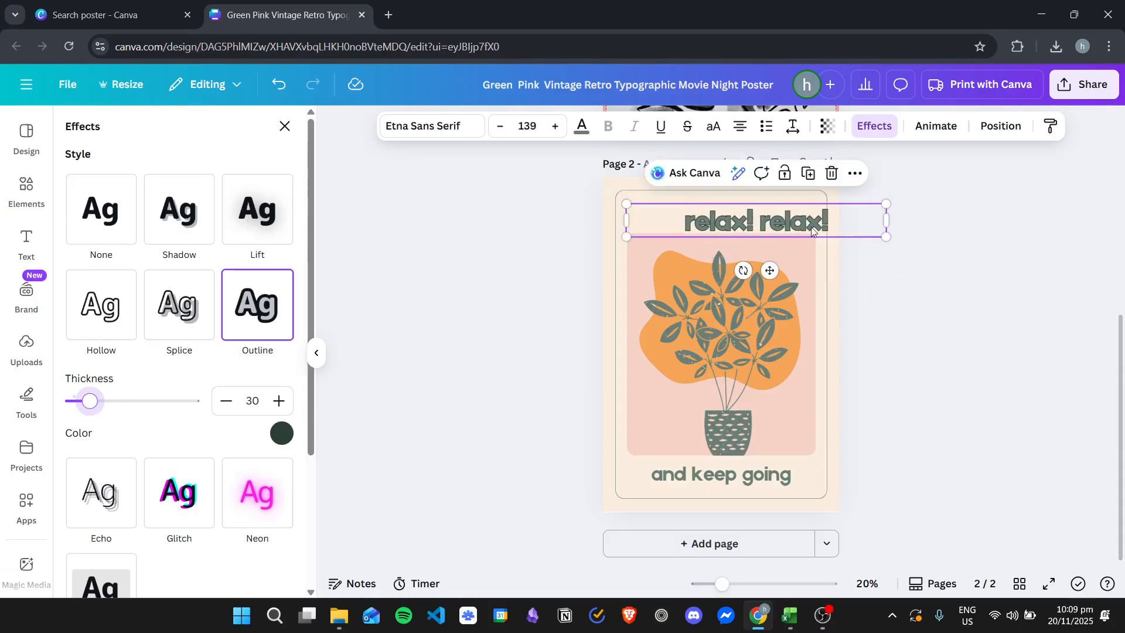
left_click_drag(772, 213, 724, 209)
Step: Try the Splice, Lift, Shadow, None, Glitch and Neon effect styles on the headline
left_click(175, 302)
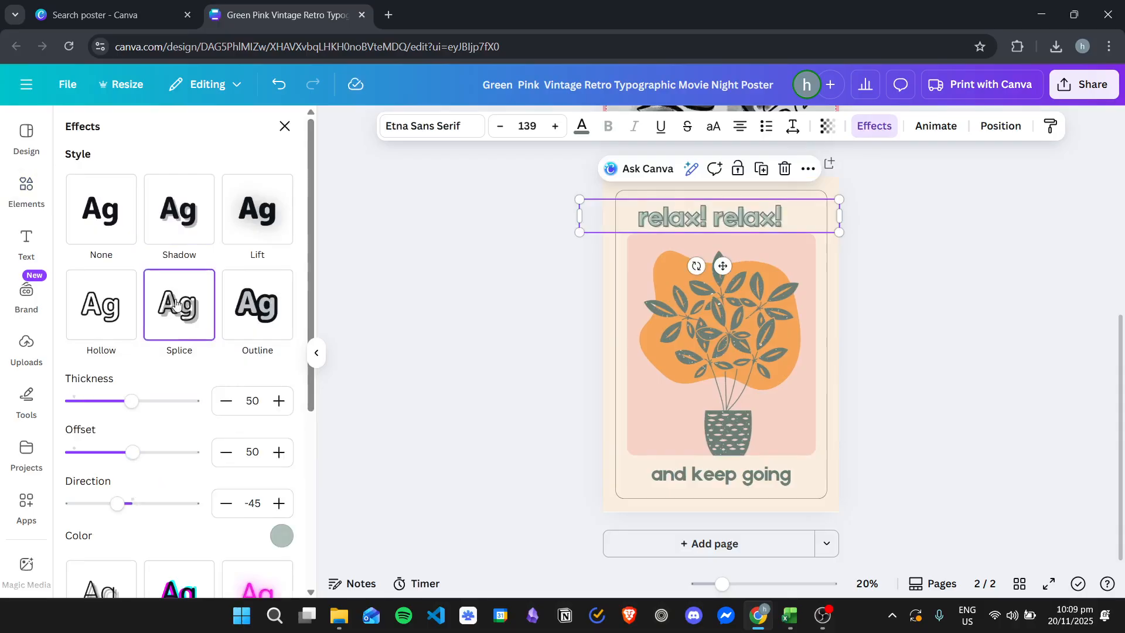
left_click(267, 214)
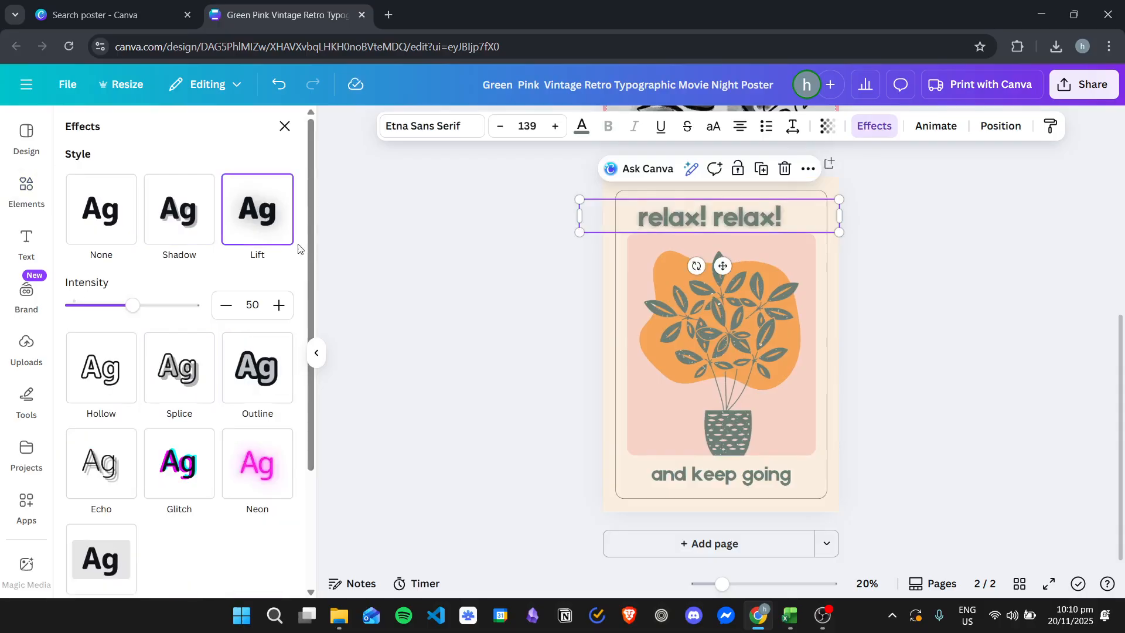
left_click(189, 212)
left_click(121, 204)
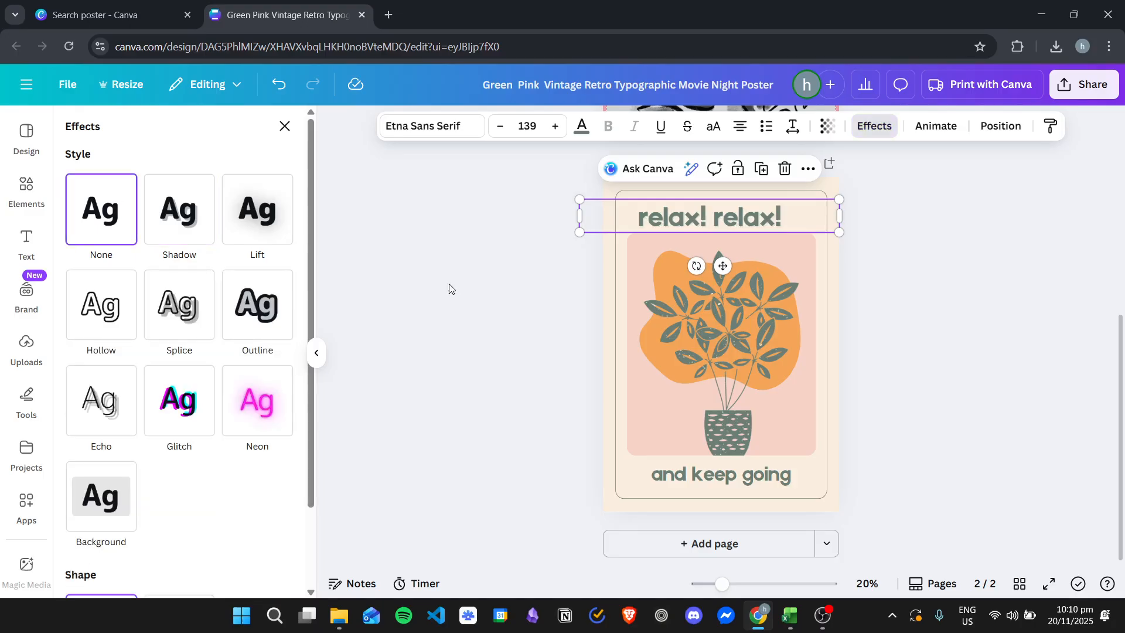
left_click(184, 415)
left_click(276, 404)
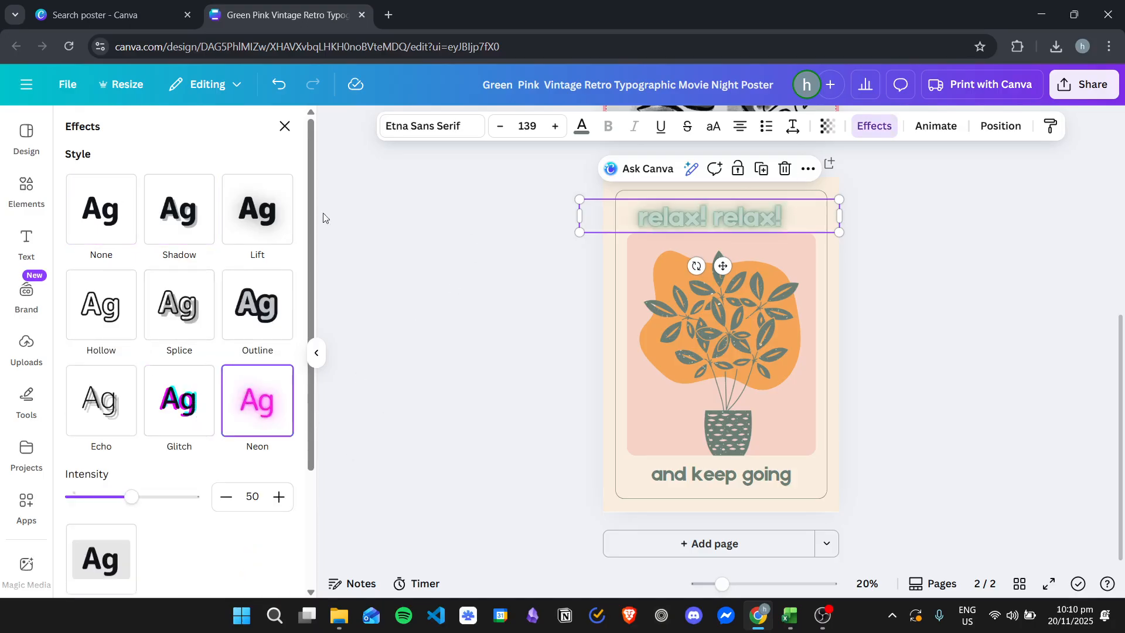
Step: Apply the Echo effect to the headline and bend it with the Curve shape
scroll(179, 310, "down", 2)
left_click(101, 328)
scroll(208, 320, "up", 2)
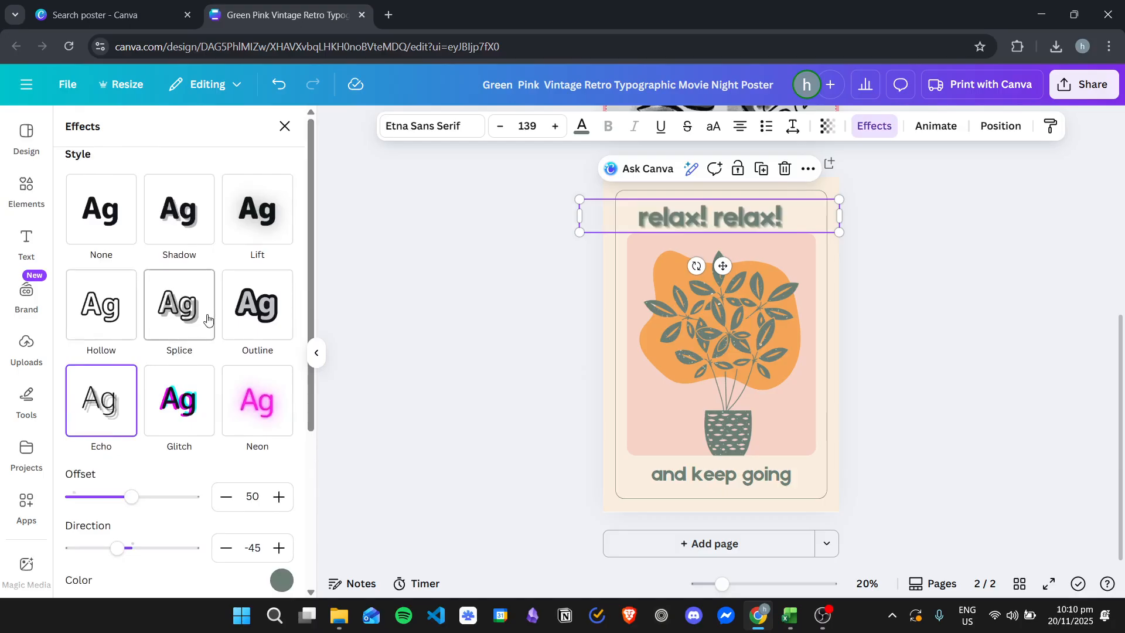
scroll(211, 328, "down", 3)
left_click(194, 531)
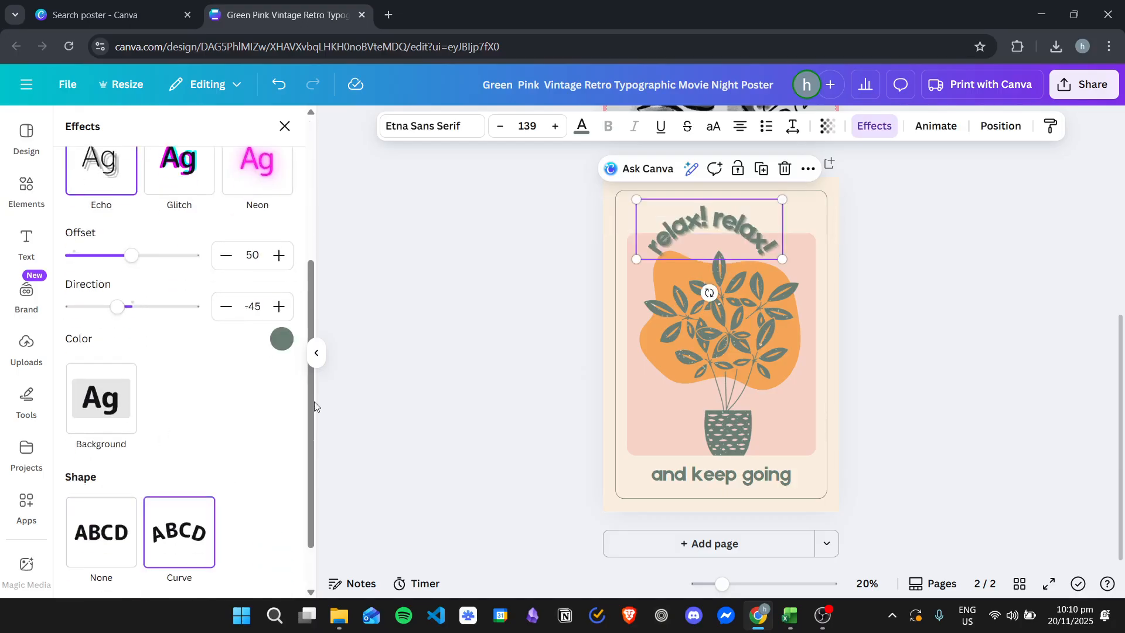
Step: Enlarge the curved headline to about size 186 and centre it across the upper part of the poster
left_click_drag(783, 259, 825, 295)
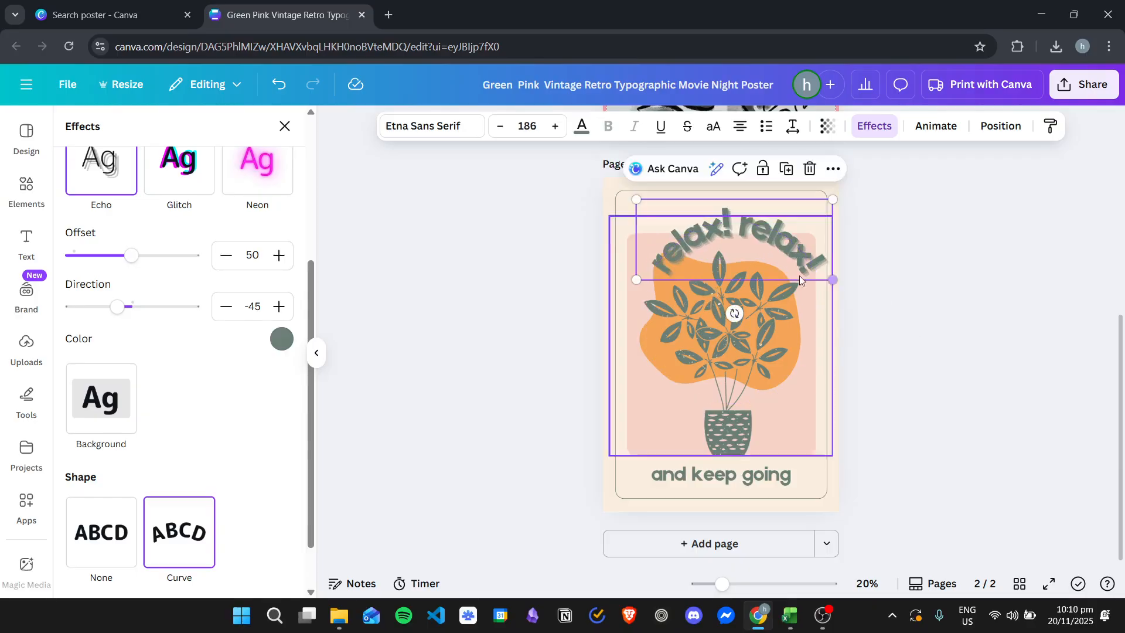
mouse_move(725, 242)
left_mouse_down()
mouse_move(698, 219)
mouse_move(711, 219)
mouse_move(710, 234)
left_mouse_up()
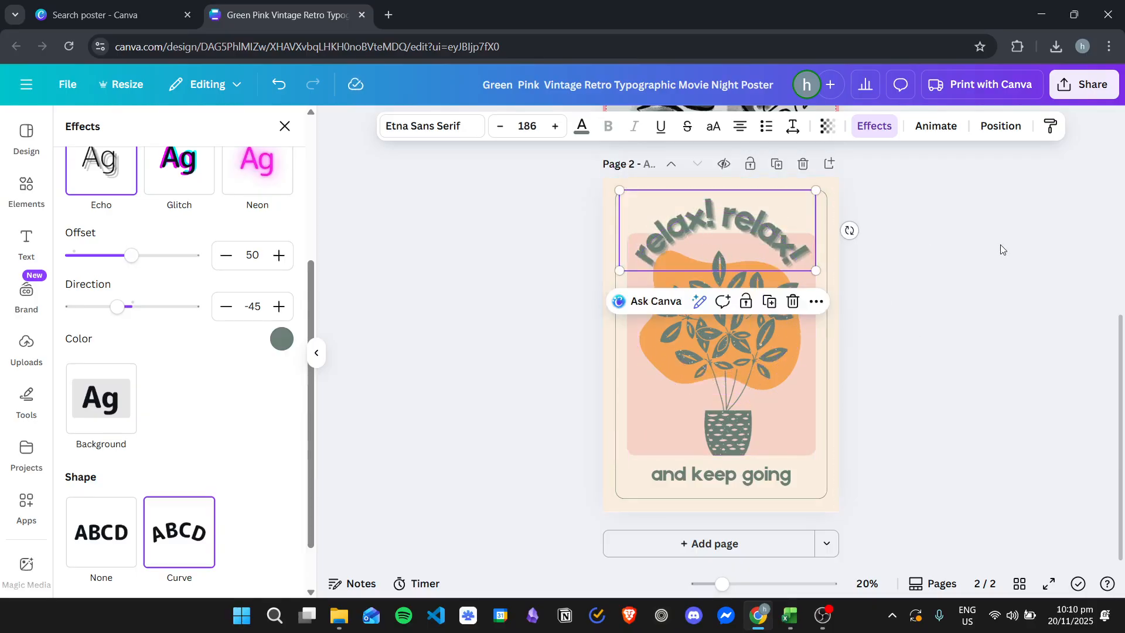
left_click(1027, 209)
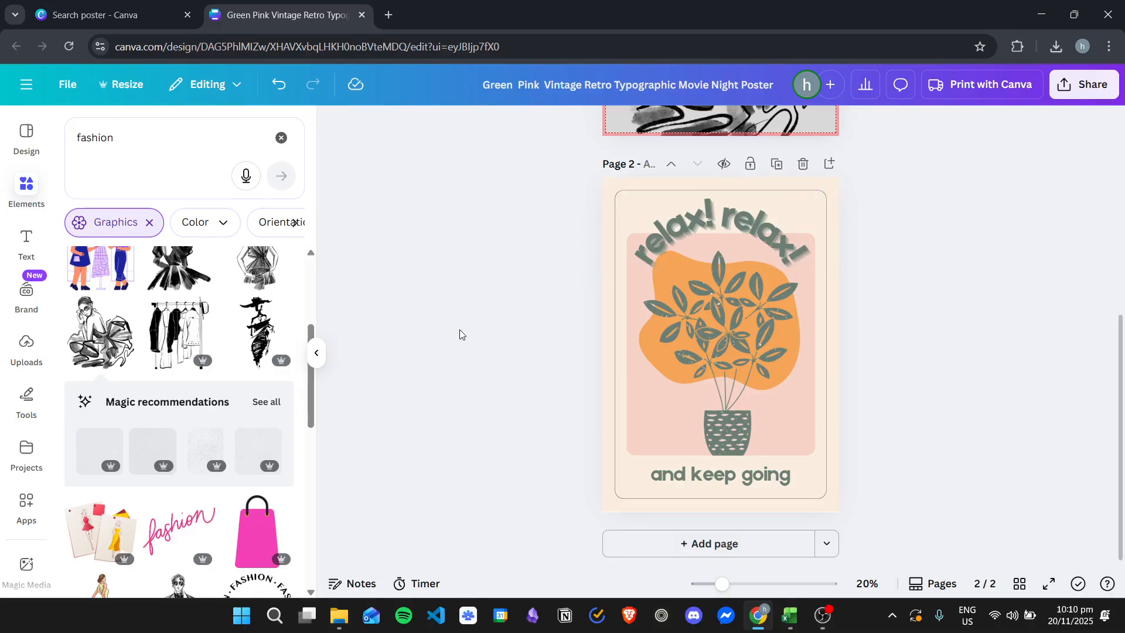
Step: Collapse the side panel beside the canvas
scroll(211, 340, "up", 4)
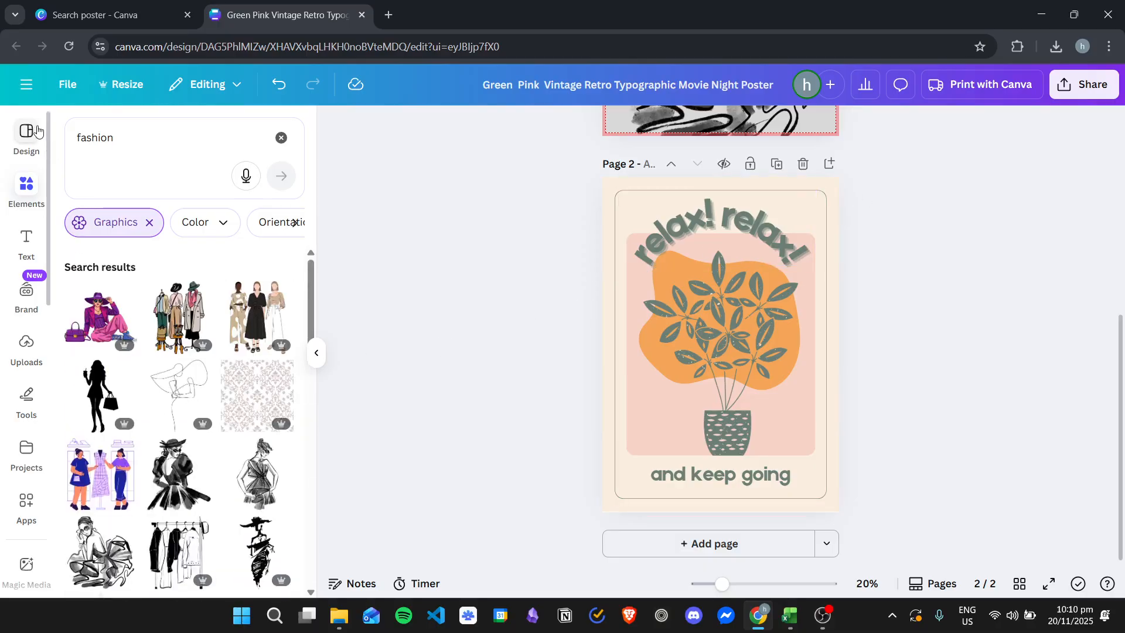
left_click(37, 130)
left_click(32, 131)
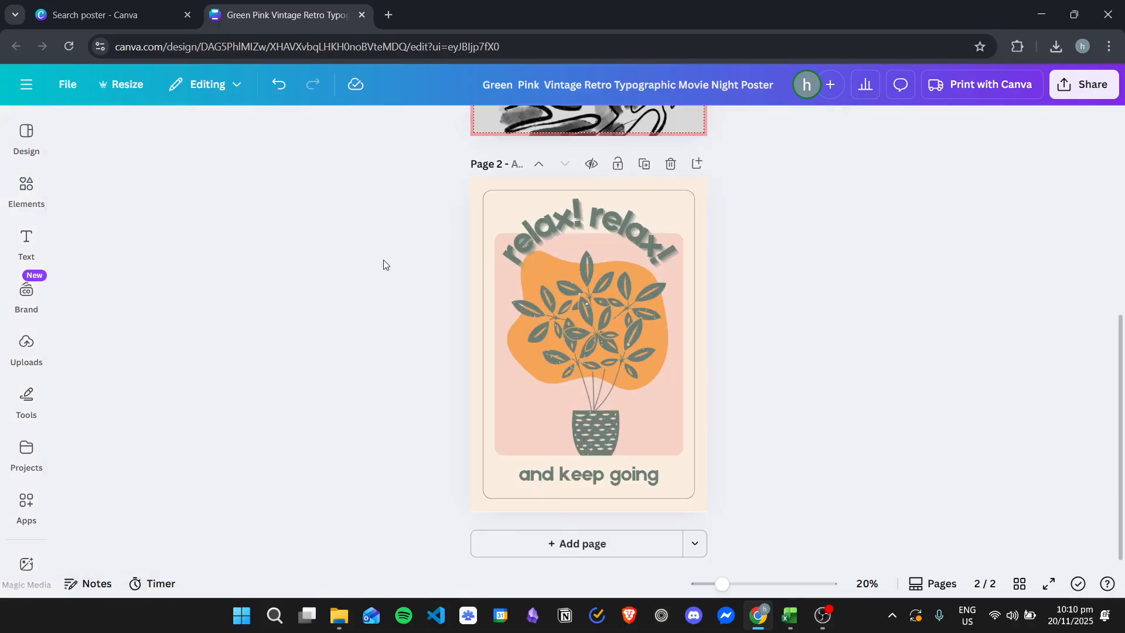